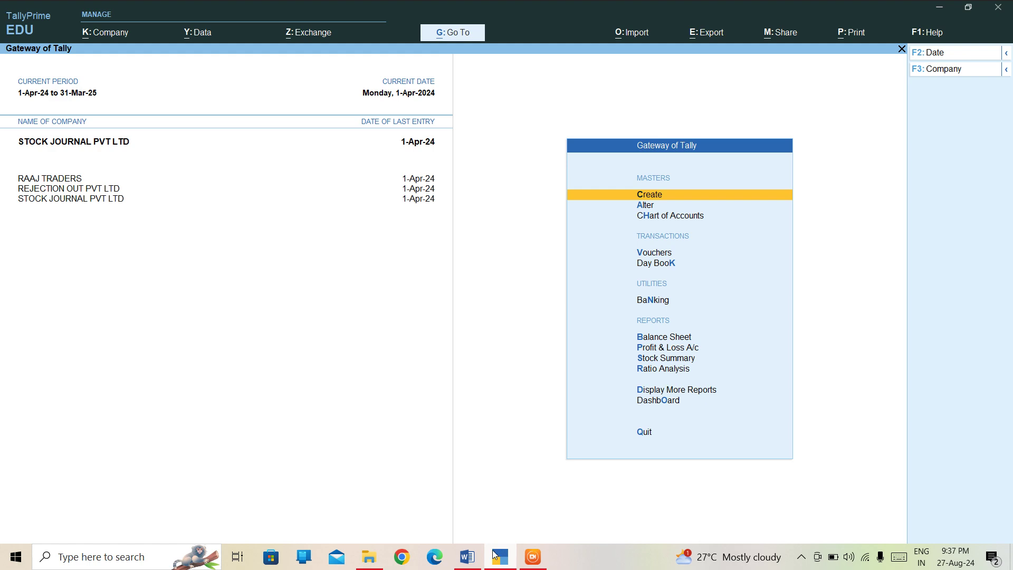
Switch to the Word notes document and append "(ALT+F7)" in bold after the STOCK JOURNAL VOUCHER definition
left_click(468, 557)
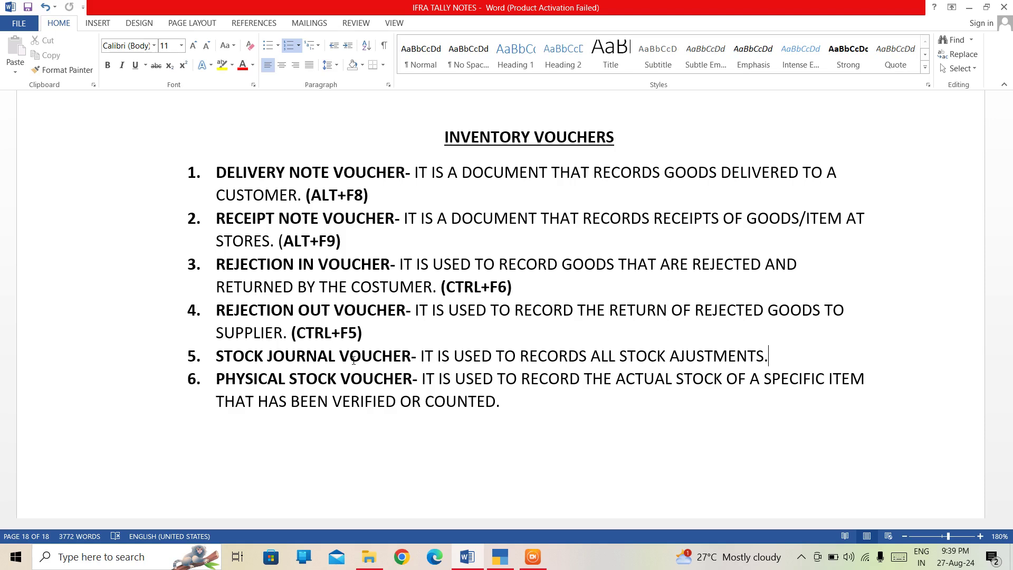
key("ctrl+b")
type("(")
type("ALT")
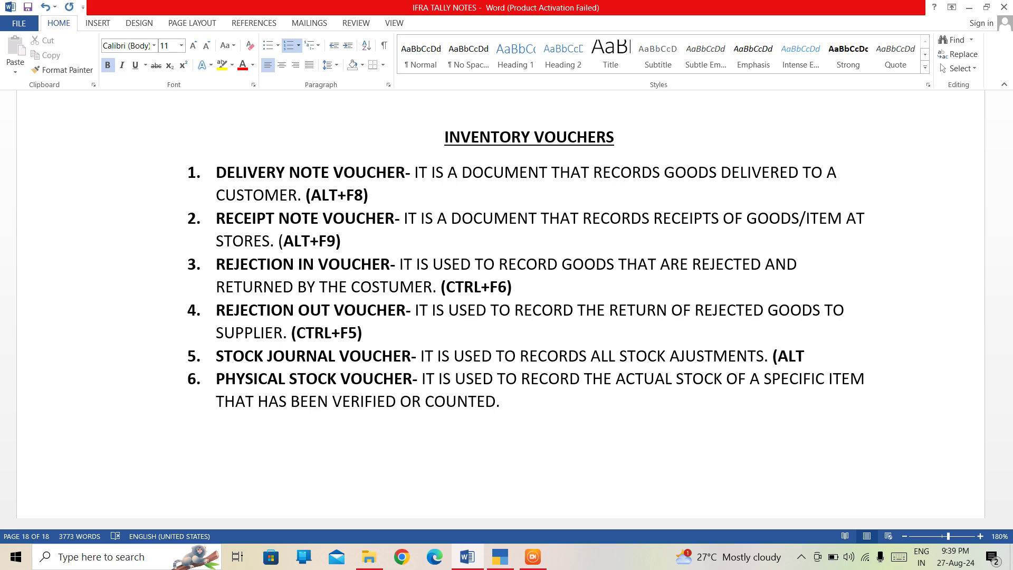
type("+F7)")
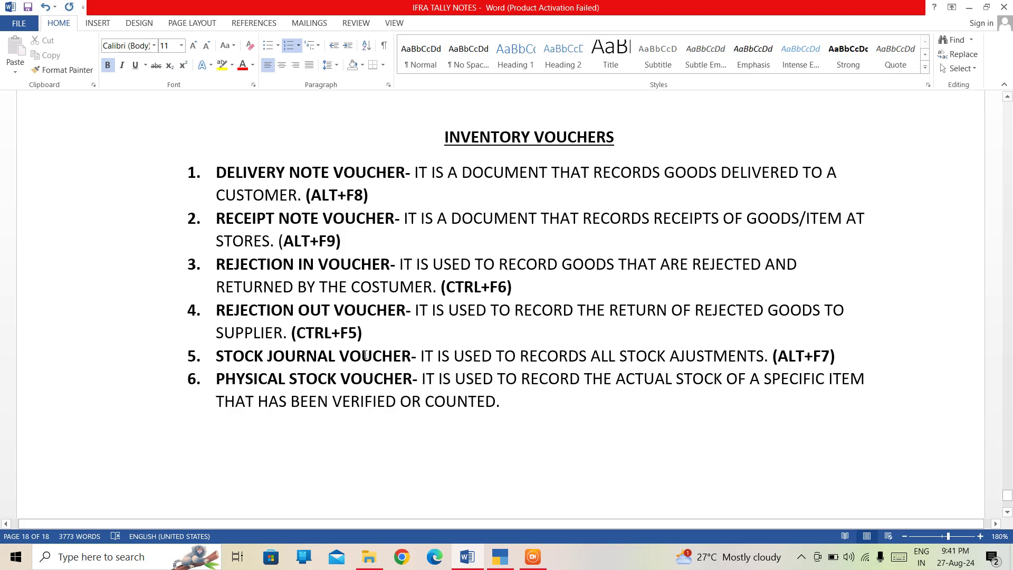
Switch to TallyPrime and create a location named BANGLORE in STOCK JOURNAL PVT LTD, returning to the Gateway of Tally
left_click(499, 556)
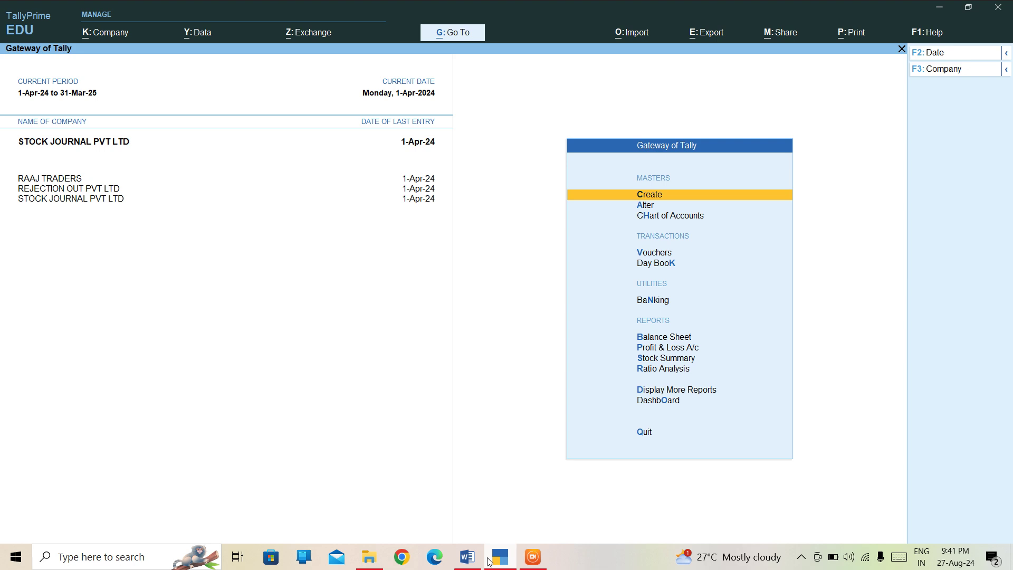
key("Down")
key("Down")
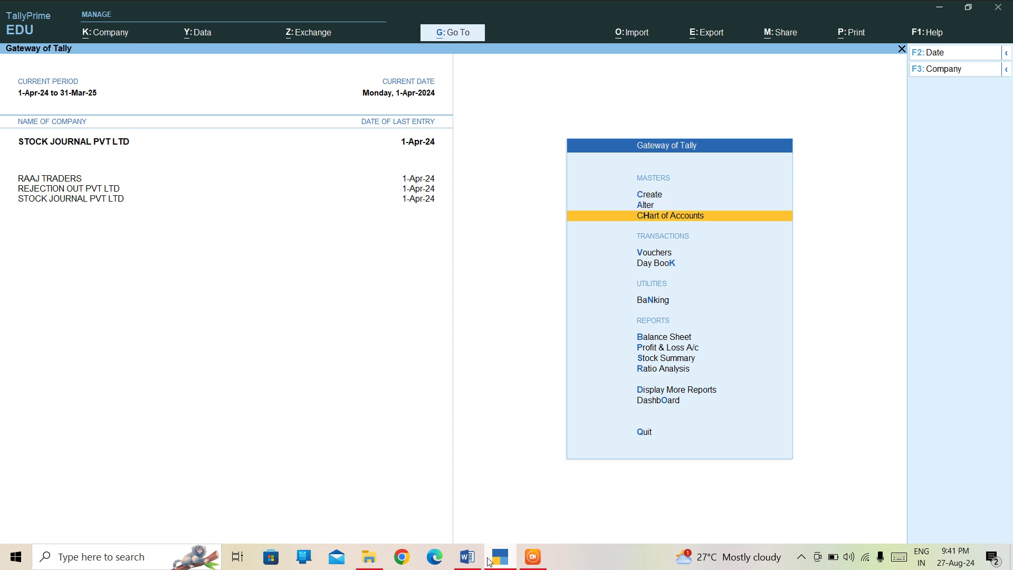
key("Up")
key("Up")
key("Return")
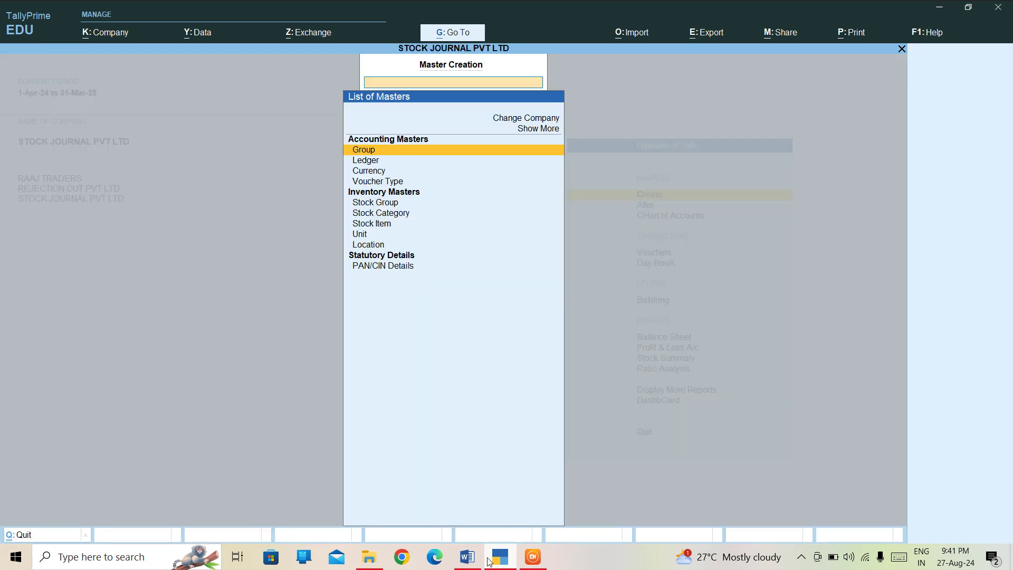
key("Down")
key("Down")
key("Down")
key("Down")
key("Down")
key("Down")
key("Down")
key("Down")
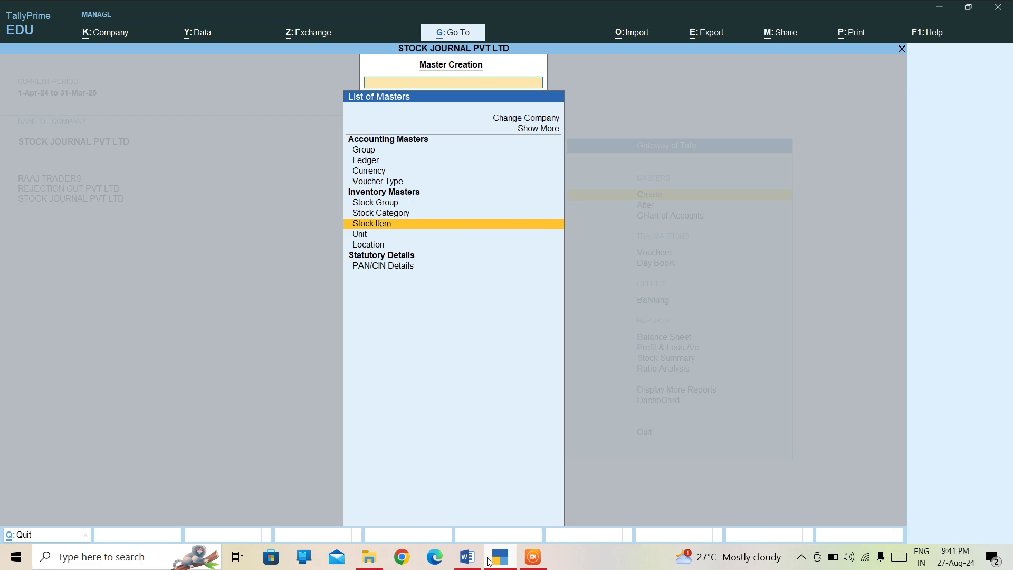
key("Return")
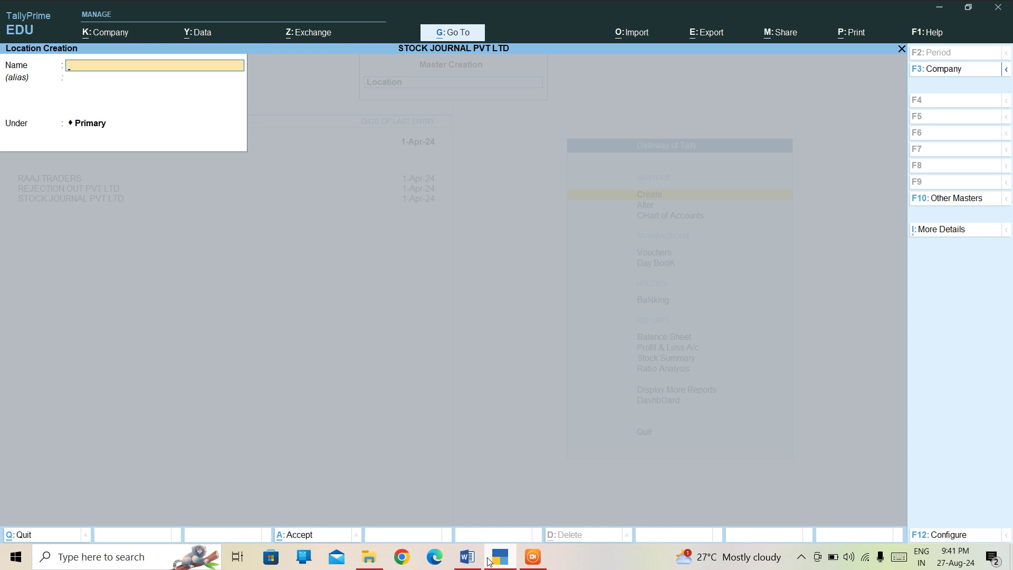
type("BANGLORE")
key("ctrl")
key("ctrl+a")
key("Escape")
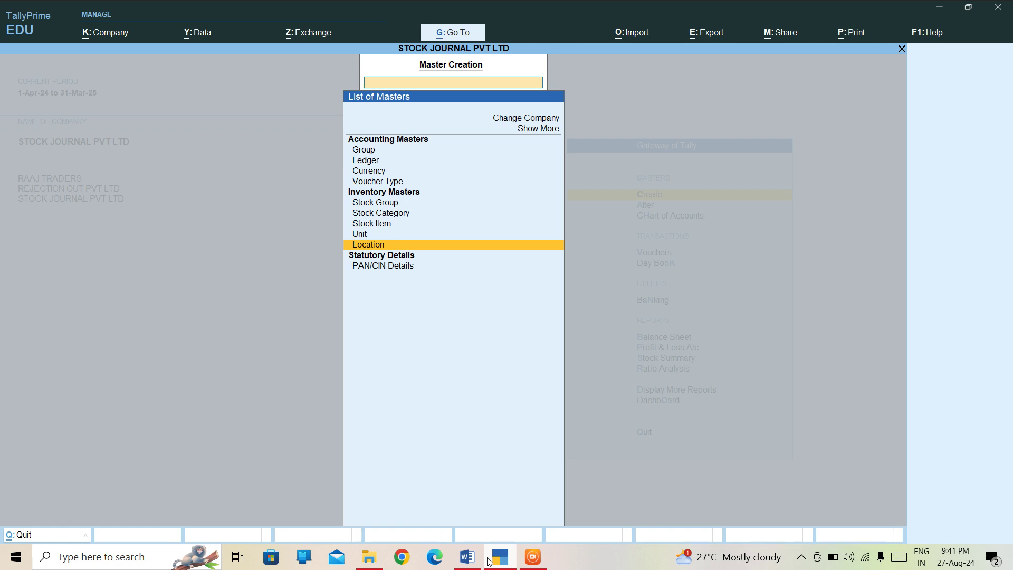
key("Escape")
key("Down")
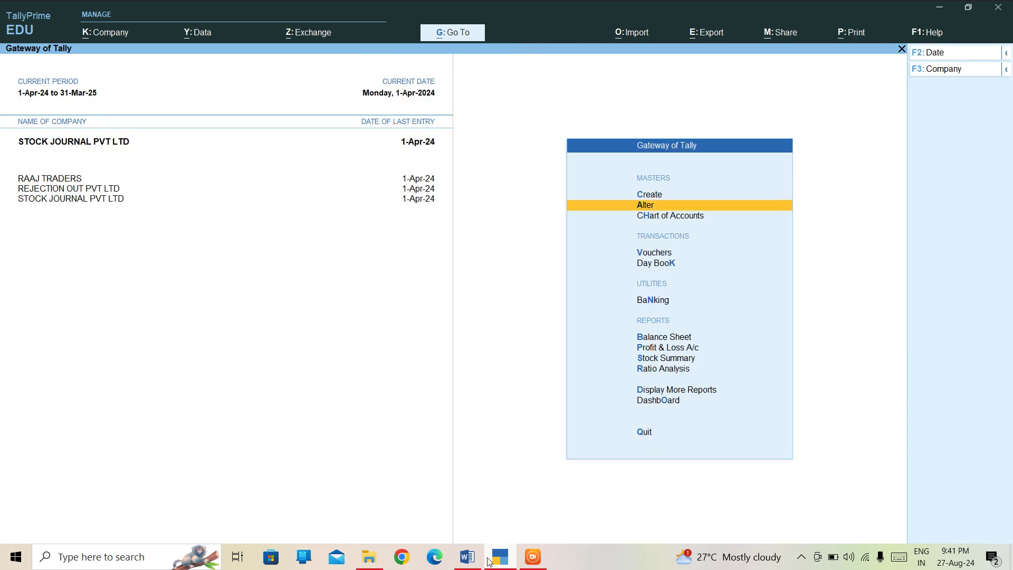
key("Return")
key("Down")
key("Down")
key("Down")
key("Down")
key("Down")
key("Down")
key("Down")
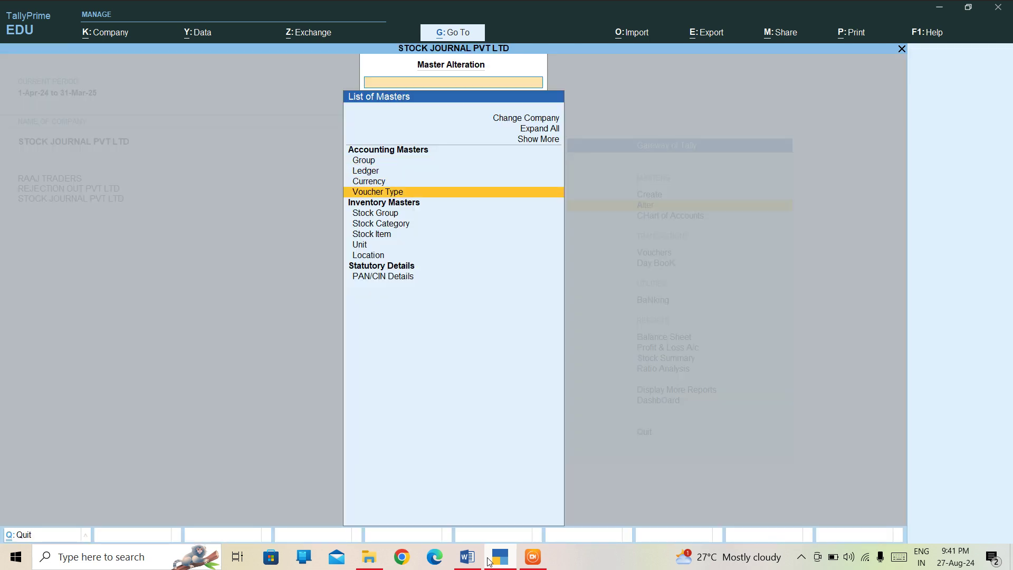
key("Down")
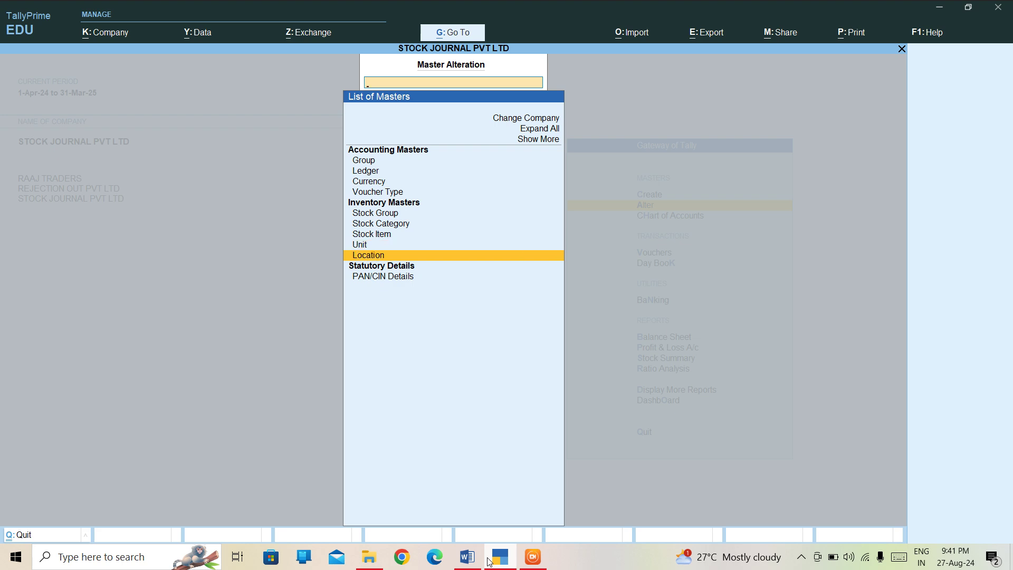
key("Escape")
Open the Inventory Books reports and look at the list of stock items
key("Down")
key("Down")
key("Down")
key("Down")
key("Down")
key("Down")
key("Down")
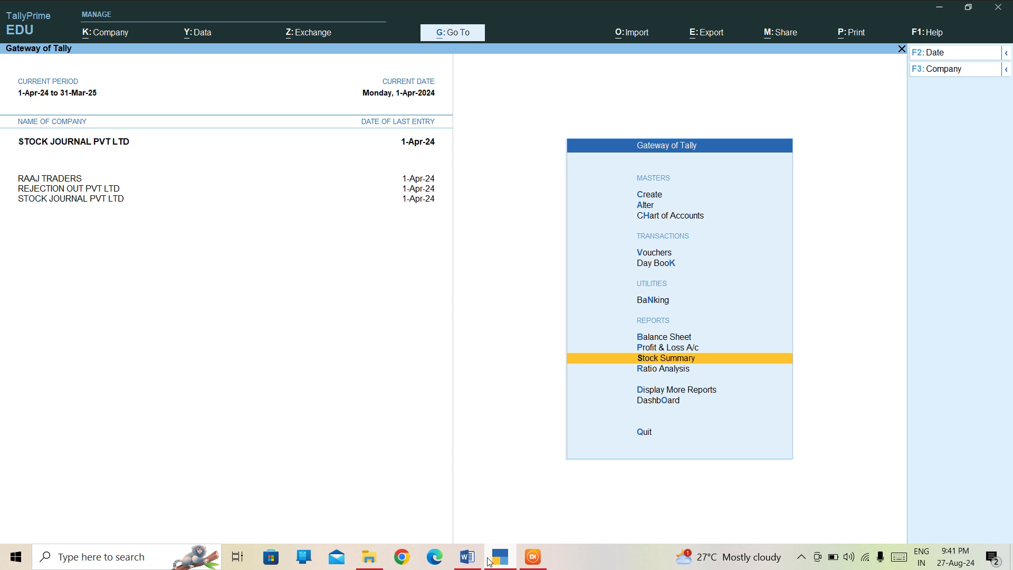
key("Down")
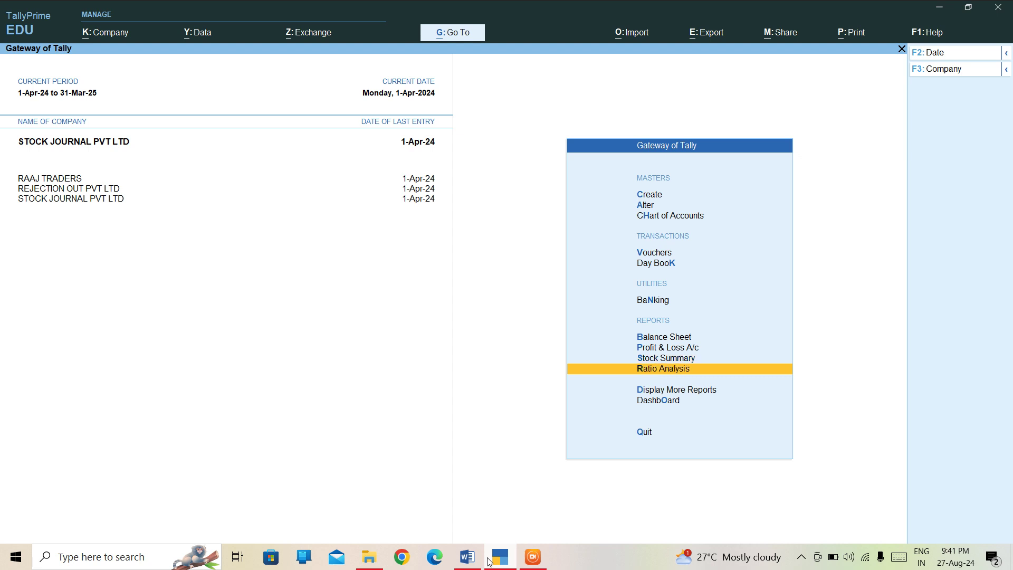
key("Down")
key("Return")
key("Down")
key("Down")
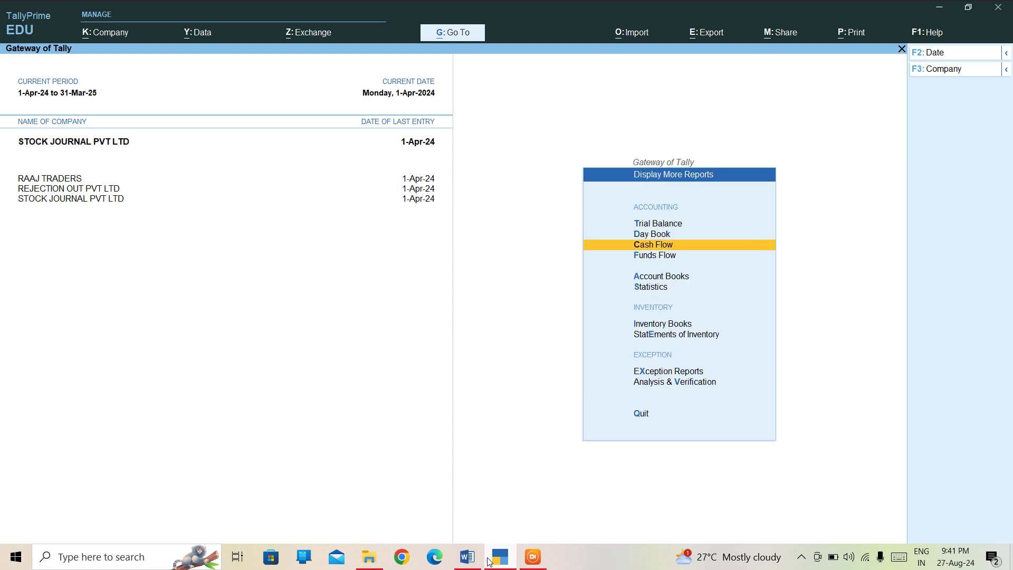
key("Down")
key("Down")
key("Down")
key("Down")
key("Down")
key("Up")
key("Return")
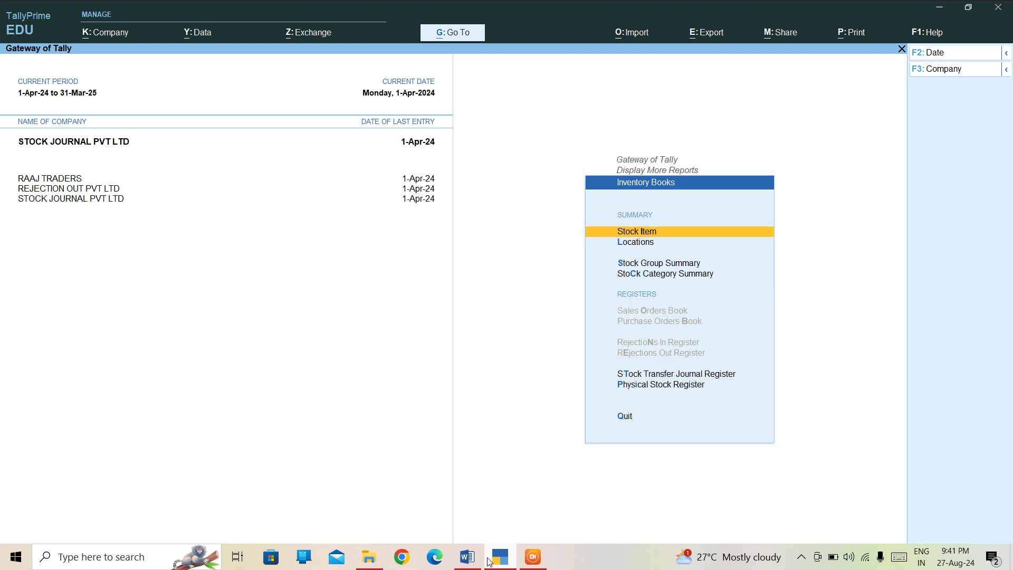
key("Return")
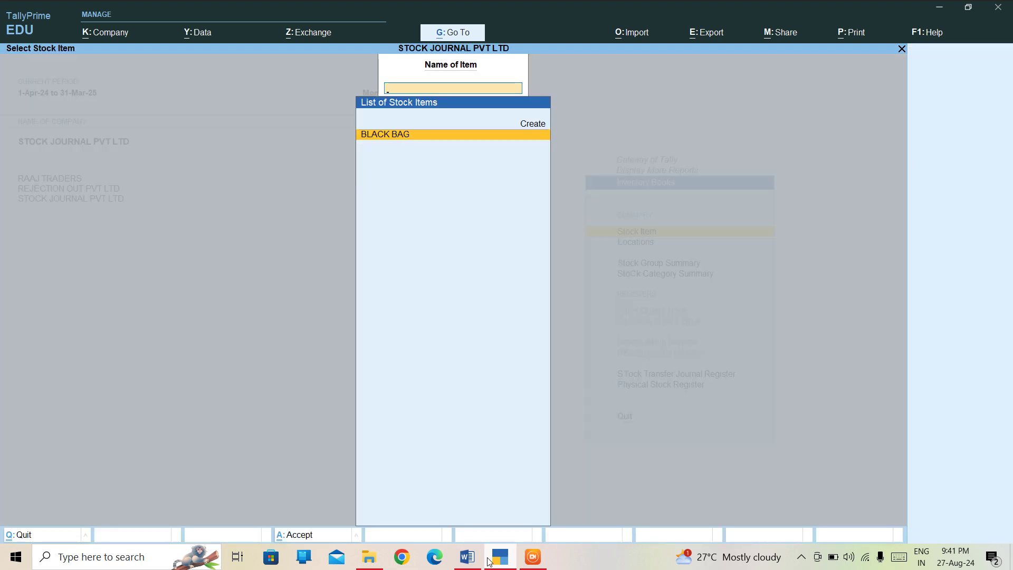
key("Escape")
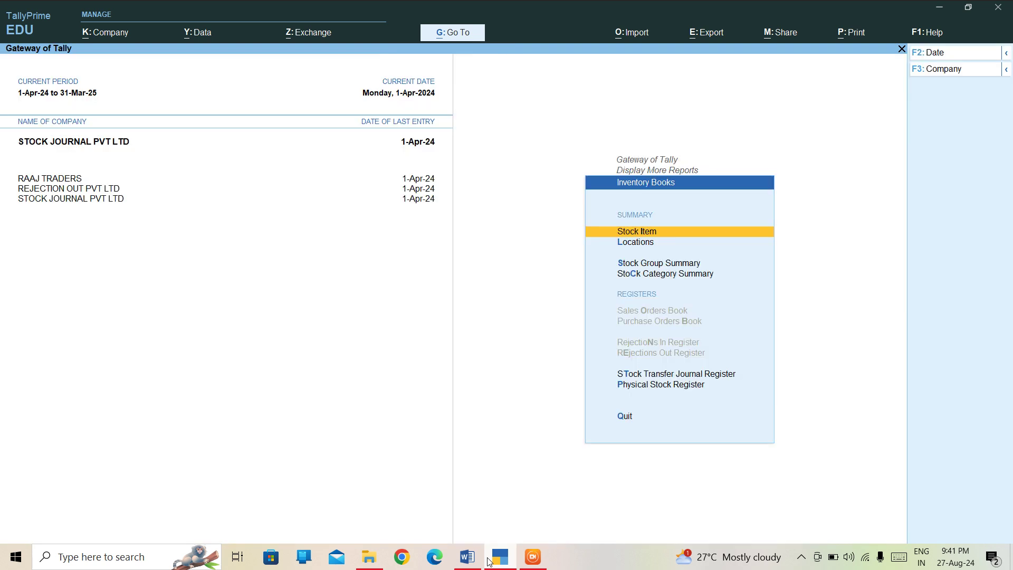
Look through the list of locations available in the Inventory Books
key("Down")
key("Return")
key("Down")
key("Down")
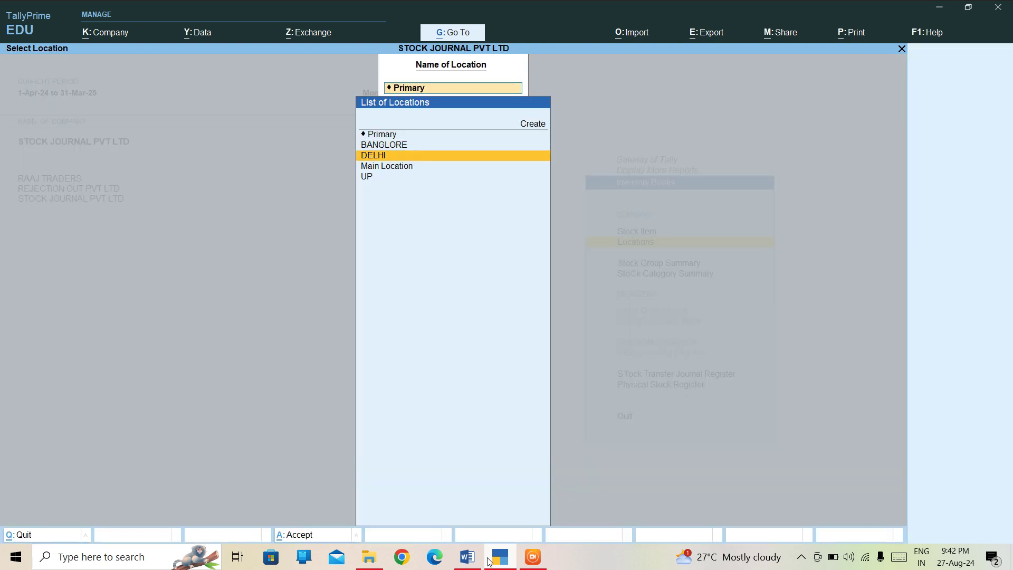
key("Down")
key("Up")
key("Up")
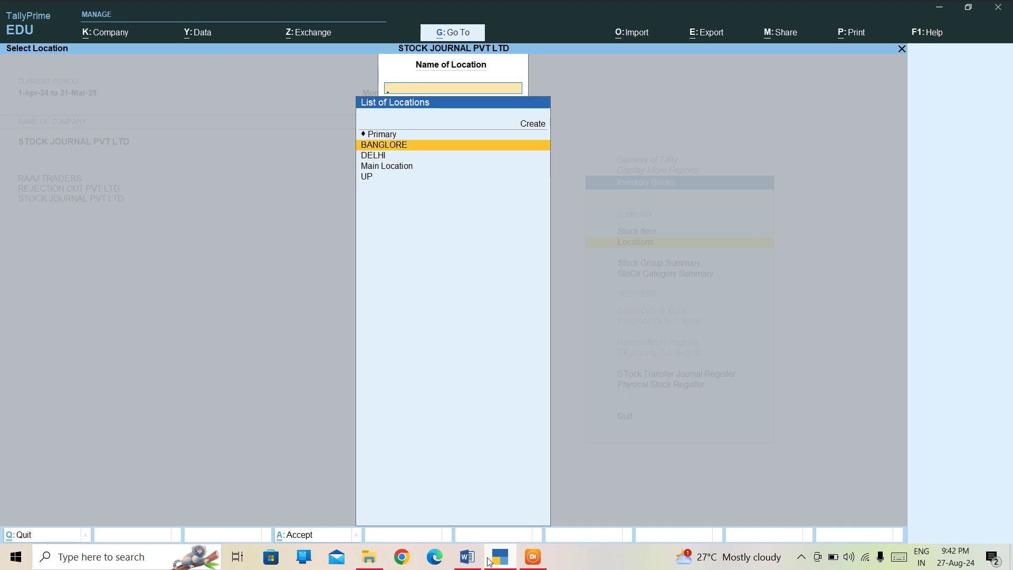
key("Escape")
Check the stock group list and recheck the stock item list in the Inventory Books
key("Down")
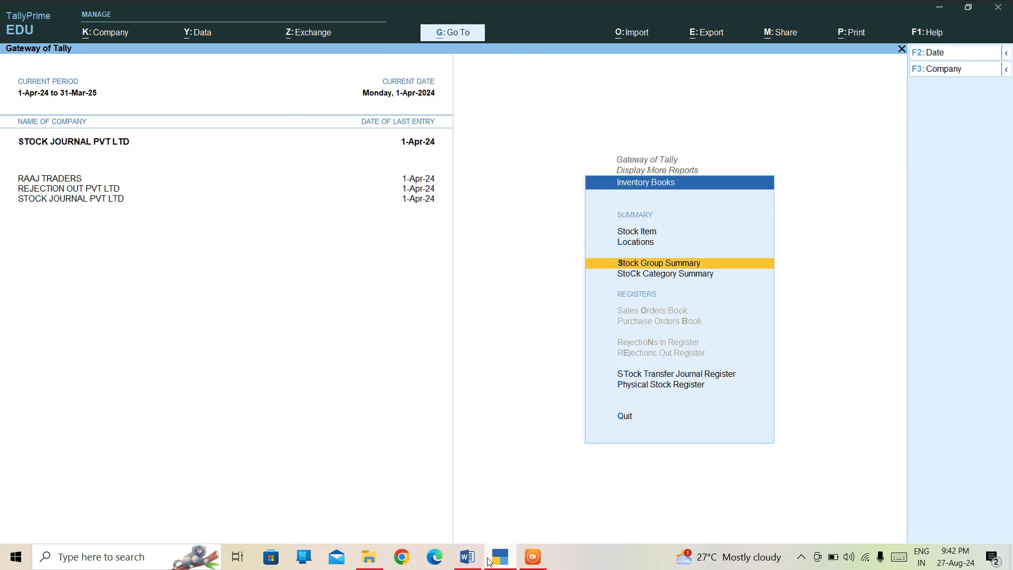
key("Return")
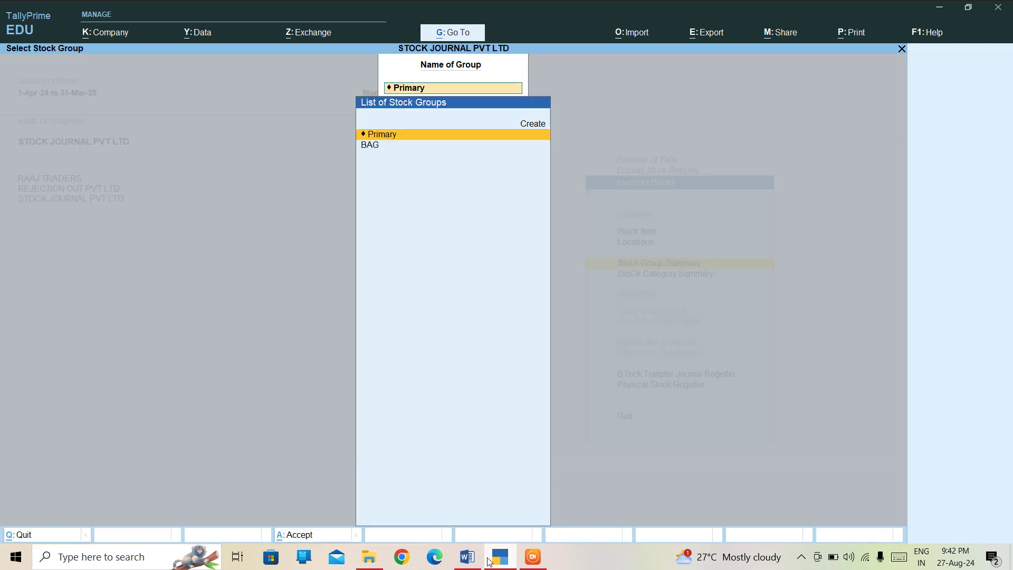
key("Down")
key("Up")
key("Escape")
key("Up")
key("Up")
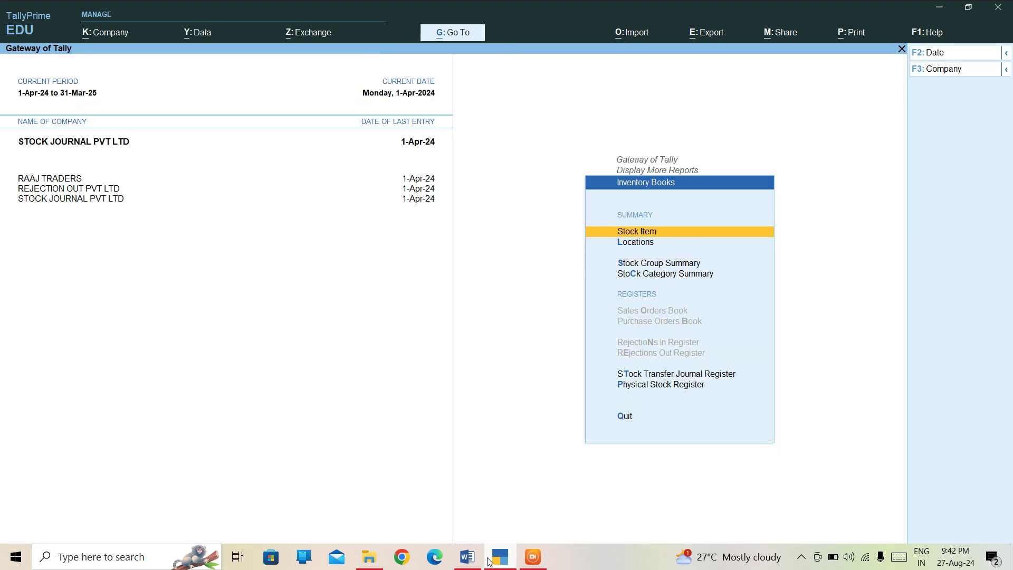
key("Return")
key("Escape")
Check the stock category list in the Inventory Books and return to the Gateway of Tally
key("Down")
key("Down")
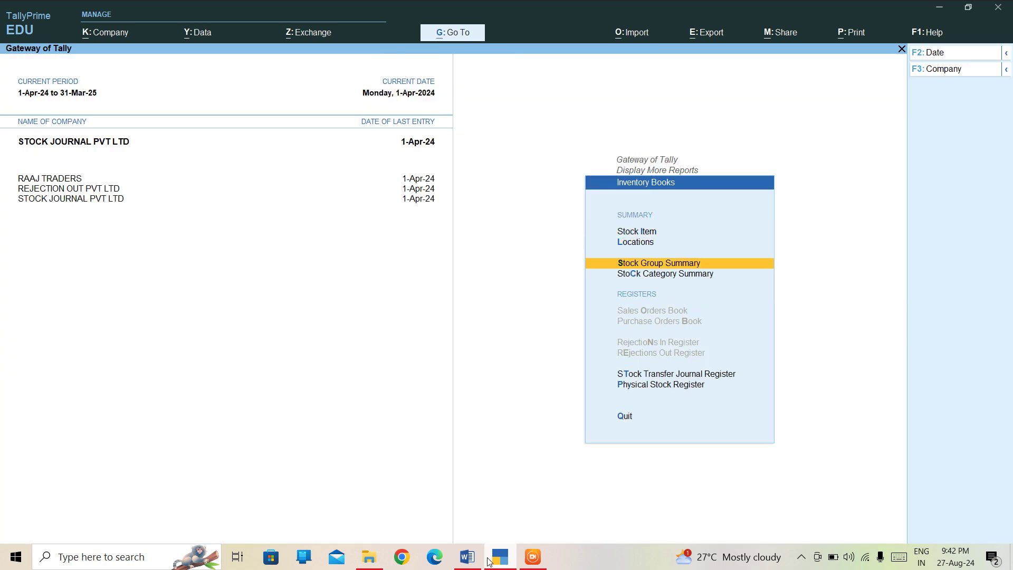
key("Down")
key("Return")
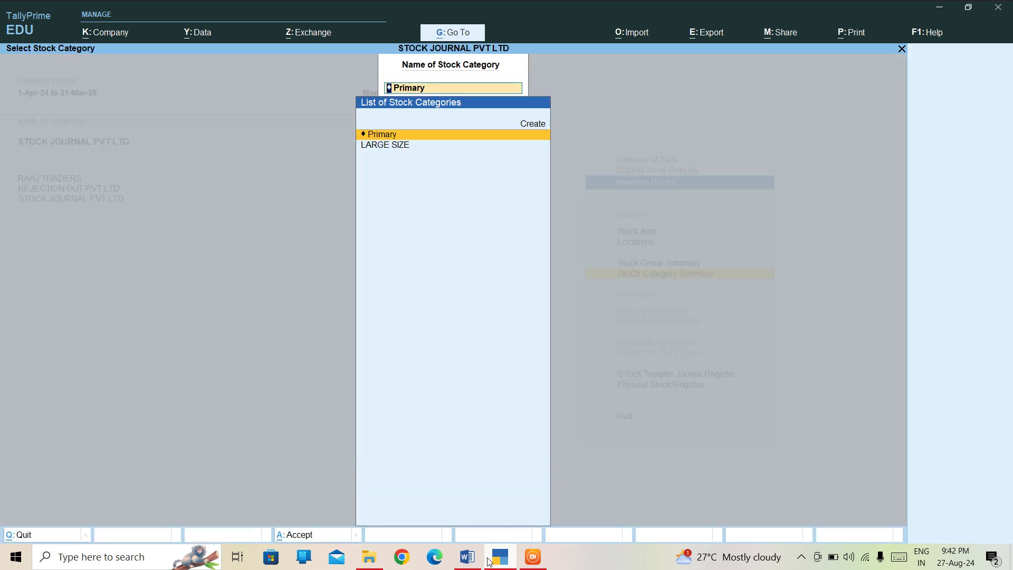
key("Escape")
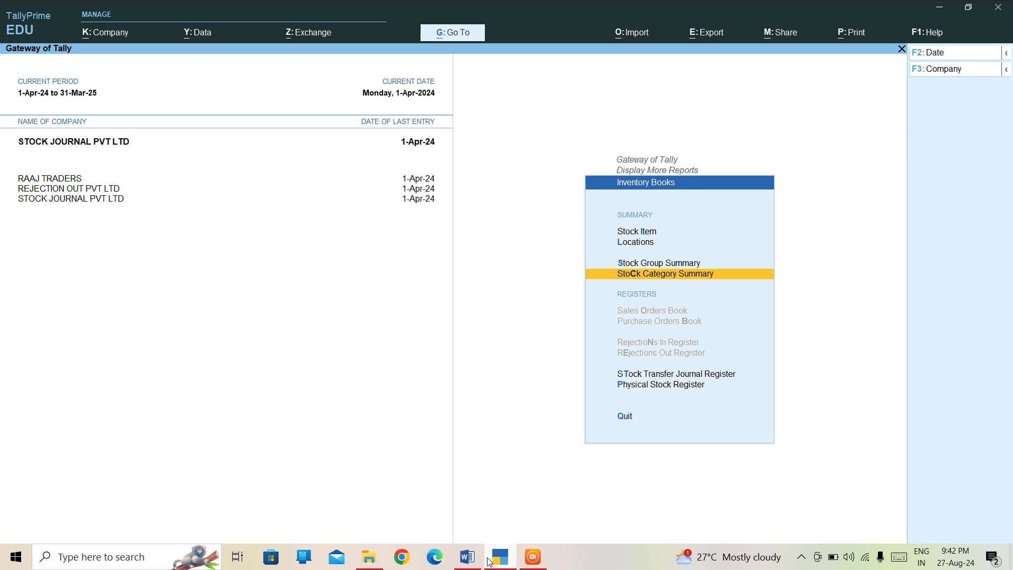
key("Escape")
key("Escape")
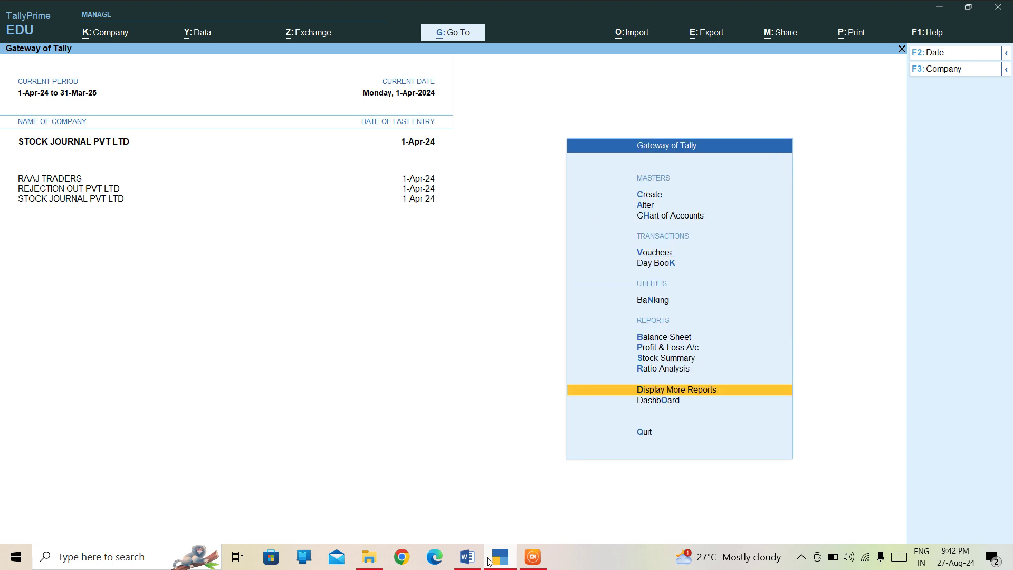
key("Up")
key("Up")
key("Up")
key("Up")
key("Up")
key("Up")
key("Up")
key("Up")
key("Up")
key("Up")
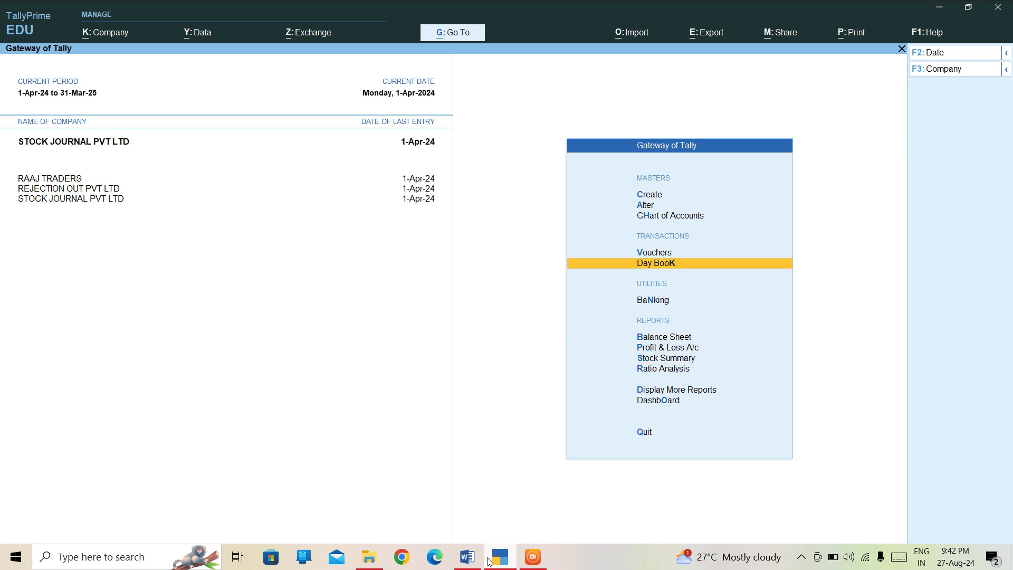
key("Return")
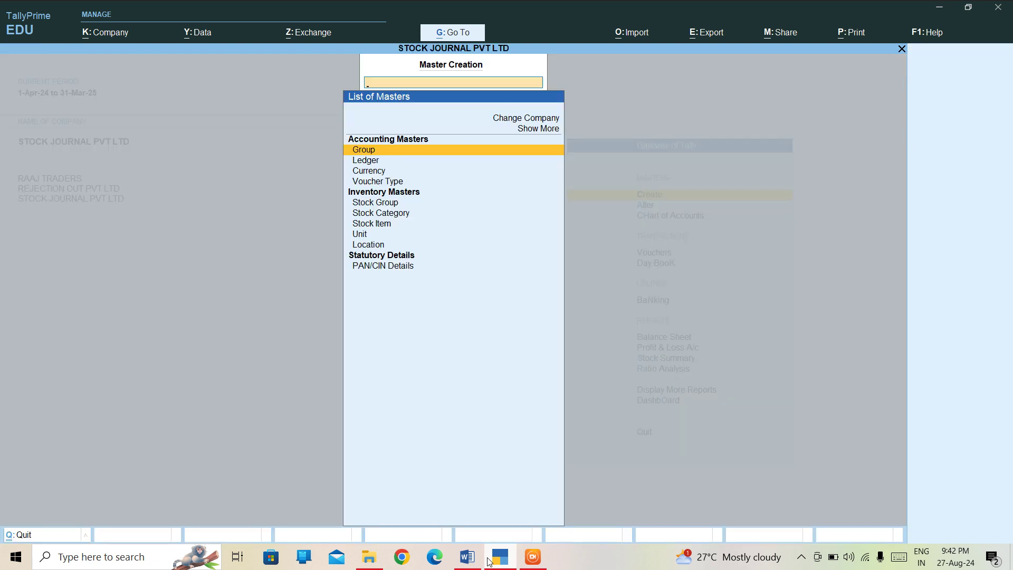
key("Down")
key("Down")
key("Down")
key("Down")
key("Down")
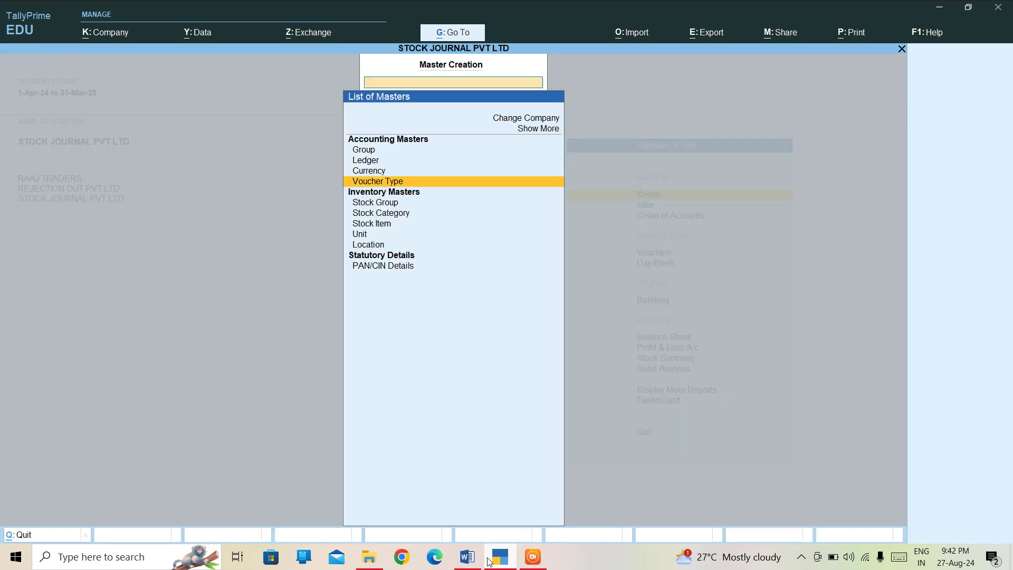
key("Down")
key("Down")
key("Down")
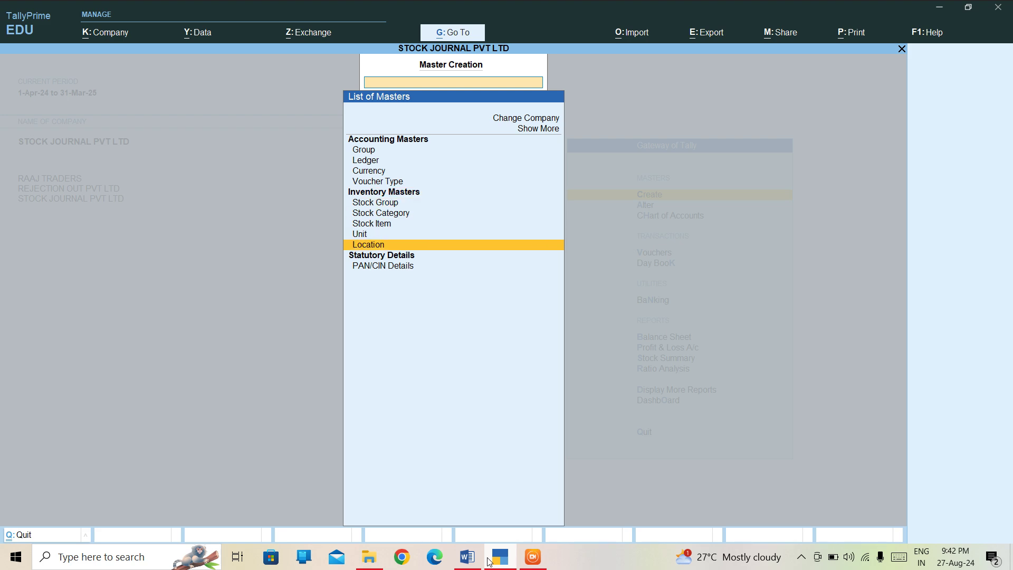
key("Escape")
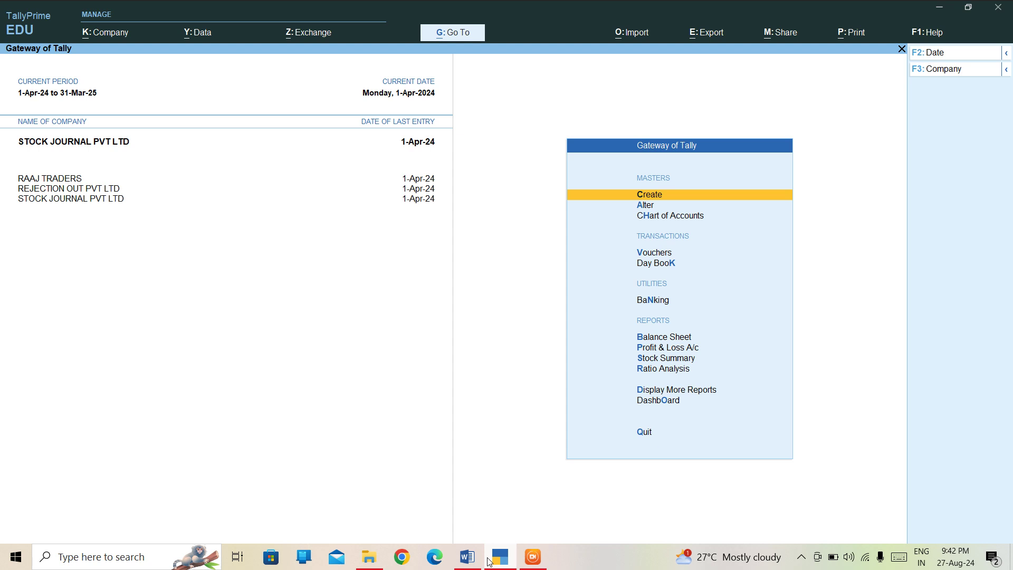
Open the cash purchase voucher dated 1-Apr-24 from the Day Book to examine its details
key("Down")
key("Down")
key("Down")
key("Down")
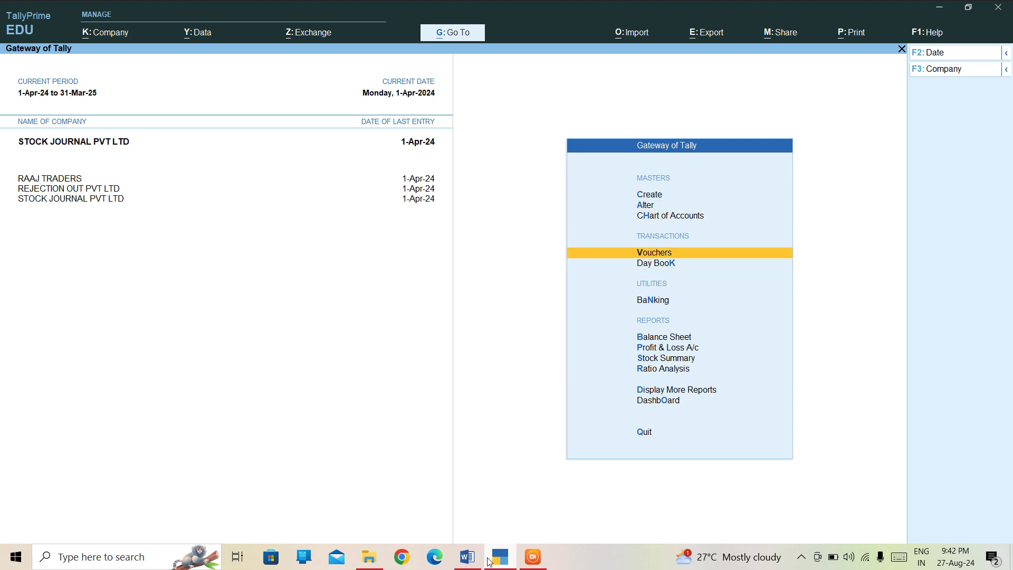
key("Return")
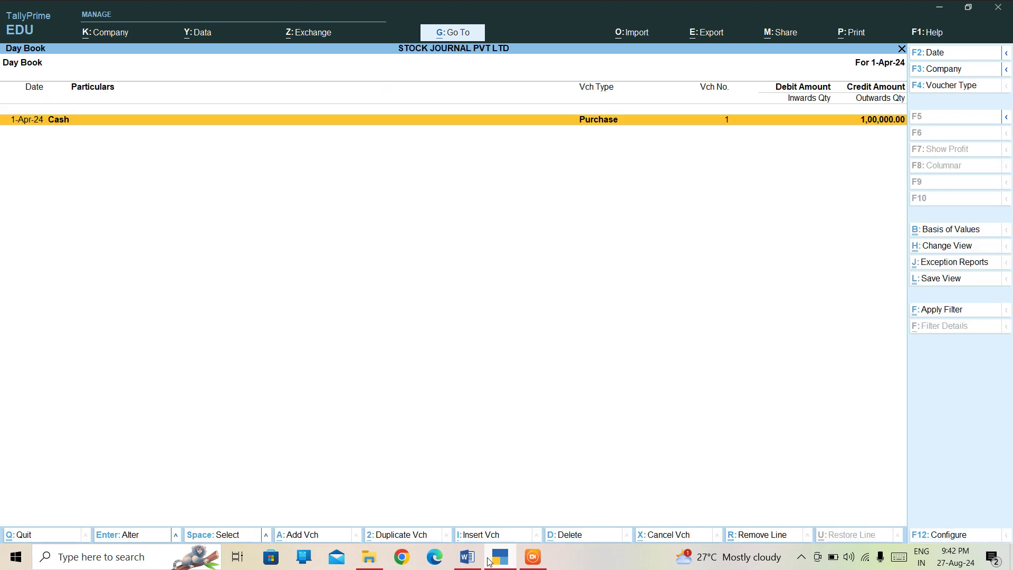
key("Return")
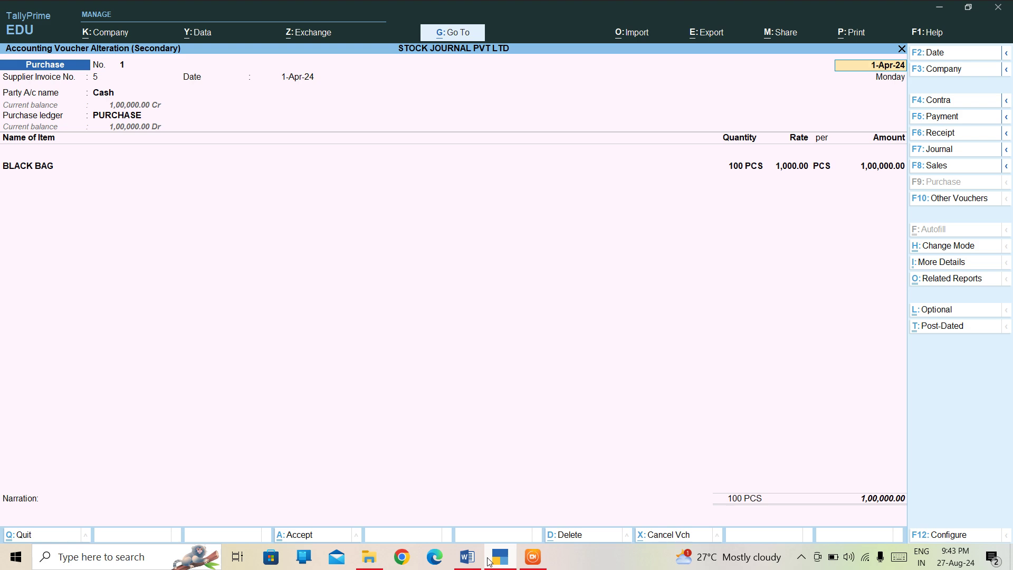
Close the purchase voucher and the Day Book, returning to the Gateway of Tally
key("BackSpace")
key("Escape")
key("y")
key("Escape")
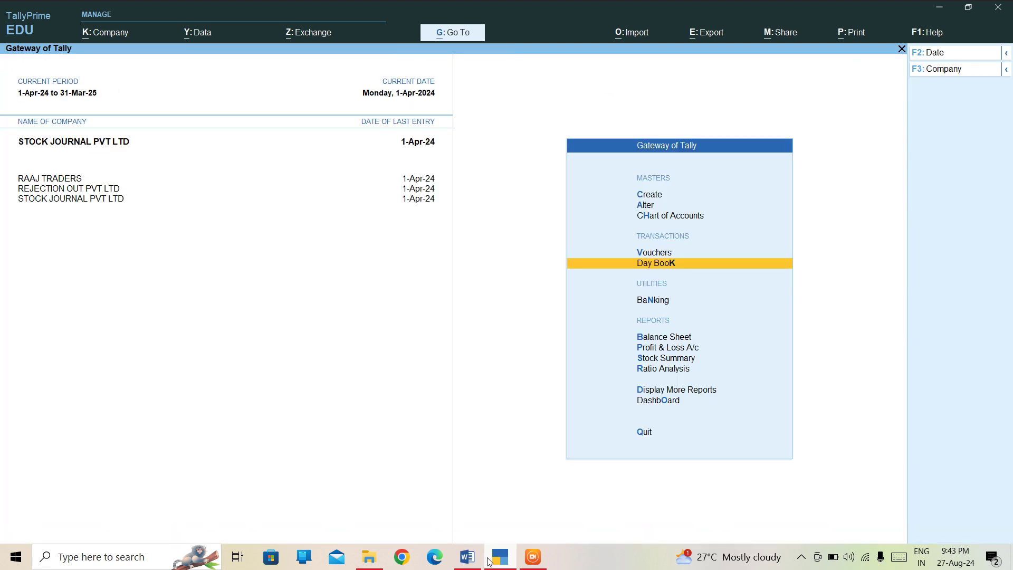
Start a new voucher and locate Stock Journal under Inventory Vouchers in the list of voucher types
key("Up")
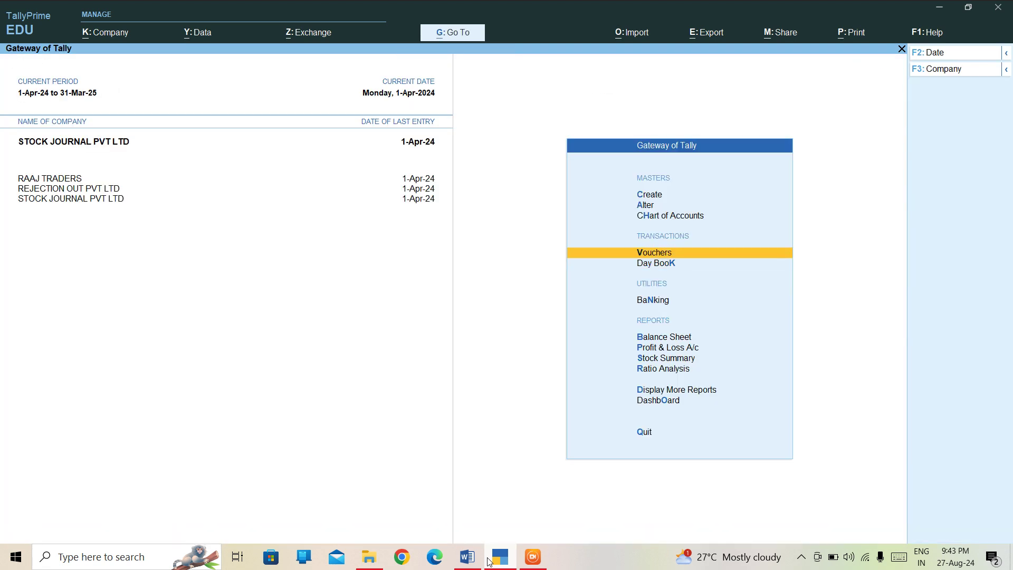
key("Return")
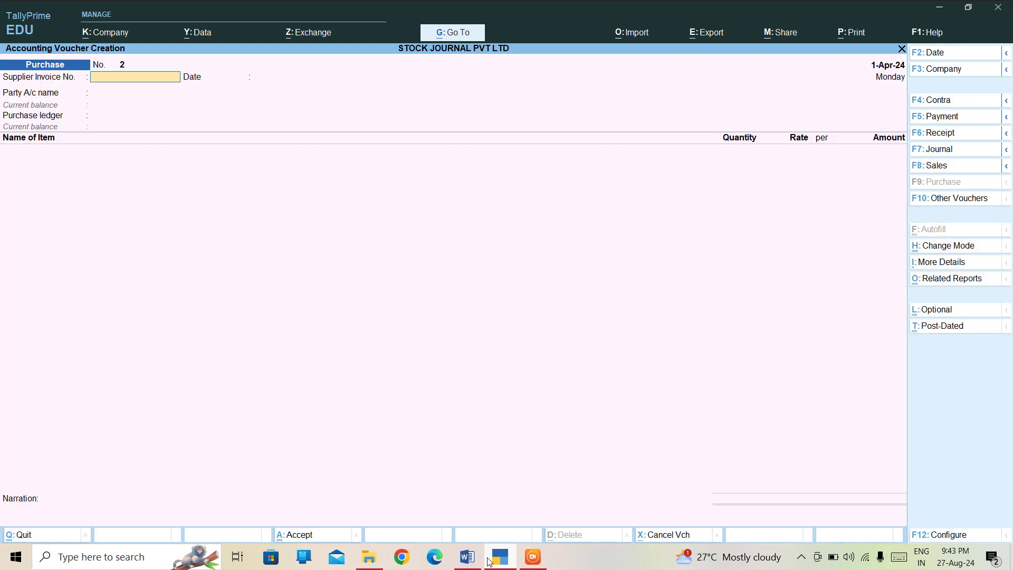
key("F10")
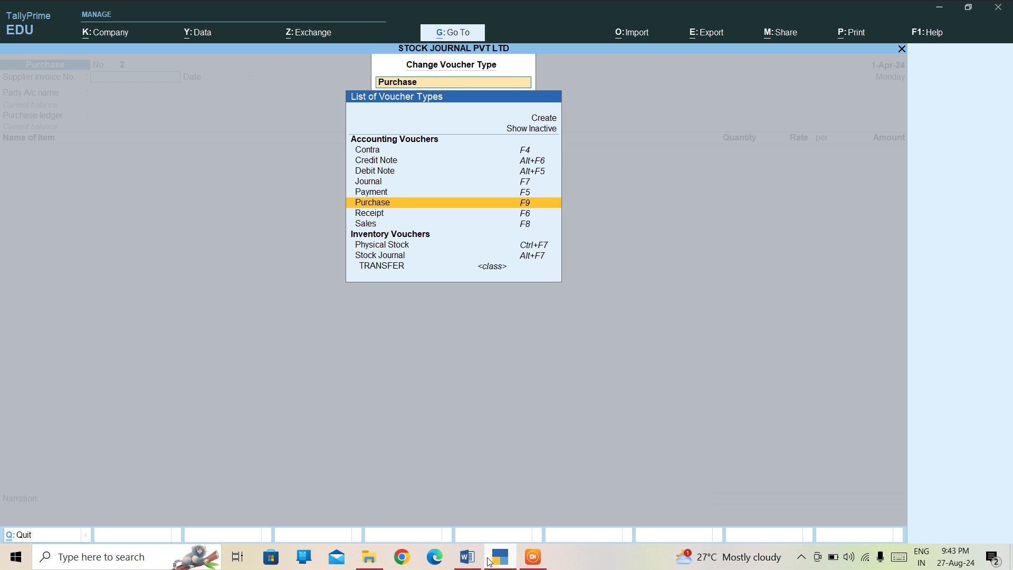
key("Down")
key("Down")
key("Down")
key("Down")
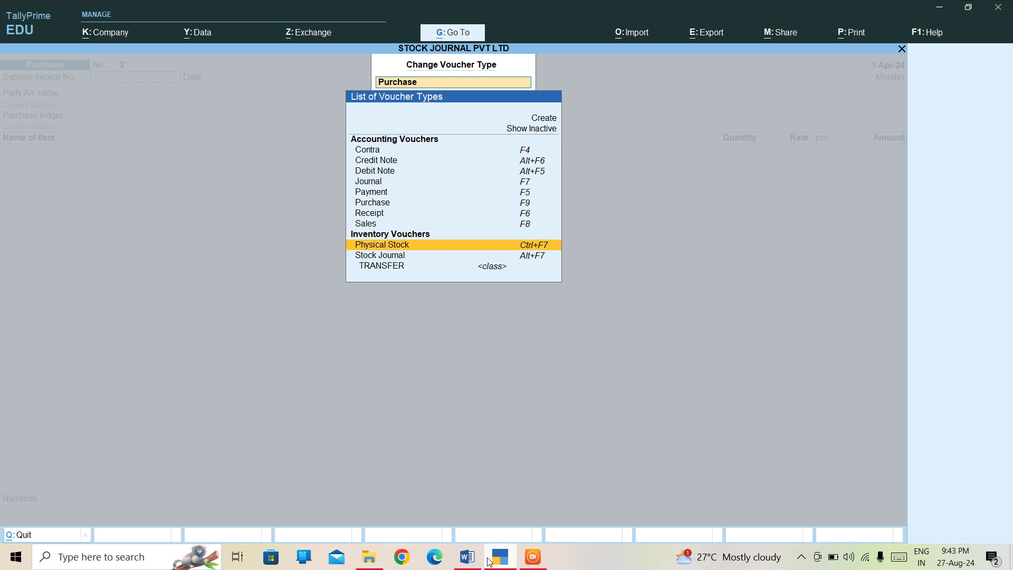
key("Down")
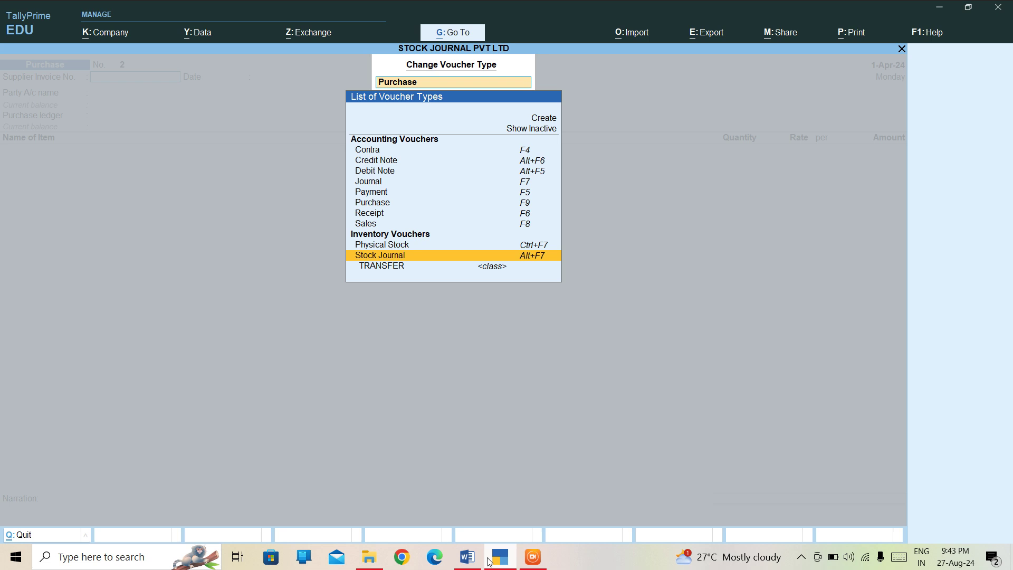
Show the inactive voucher types in the list of voucher types
key("Up")
key("Up")
key("Up")
key("Up")
key("Up")
key("Up")
key("Up")
key("Up")
key("Up")
key("Up")
key("Up")
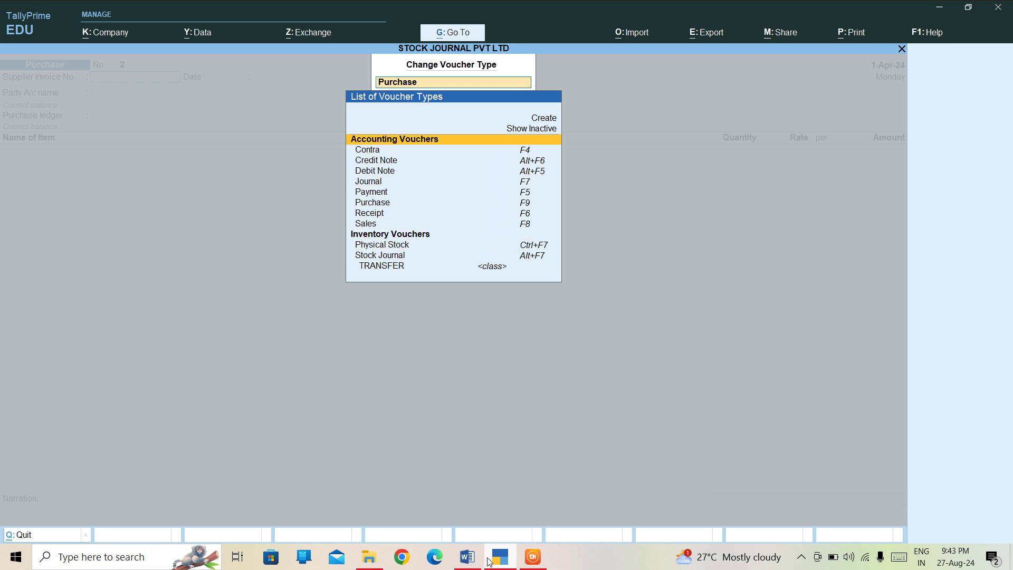
key("Return")
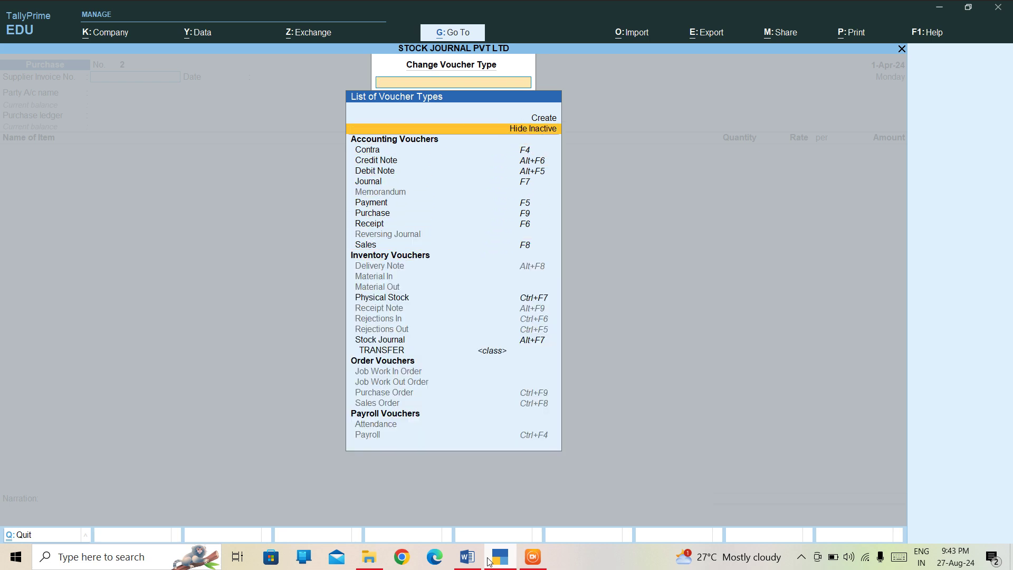
Look through the full list of active and inactive voucher types down to Stock Journal
key("Down")
key("Down")
key("Down")
key("Down")
key("Down")
key("Down")
key("Down")
key("Down")
key("Down")
key("Down")
key("Down")
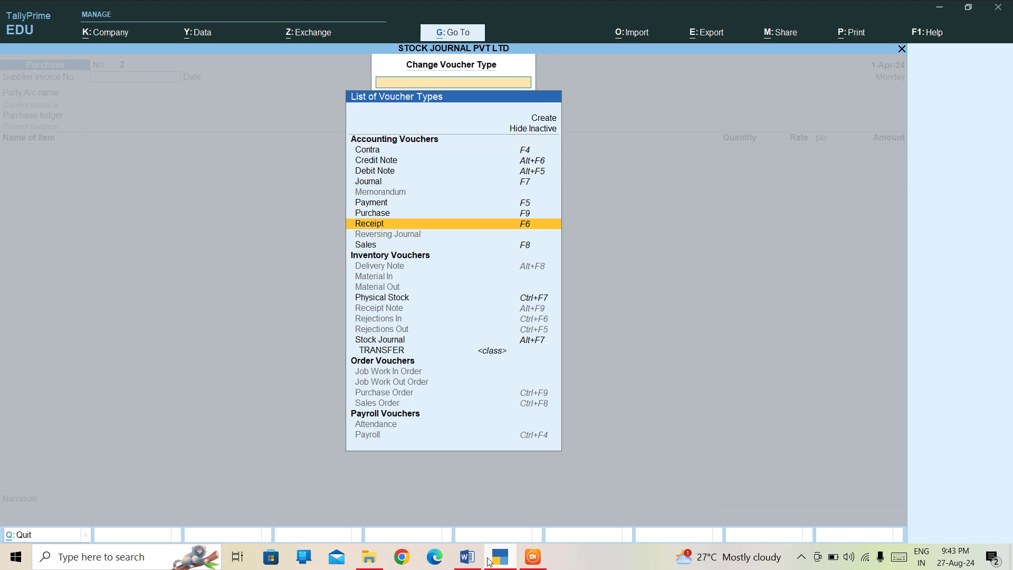
key("Down")
key("Down")
key("Down")
key("Down")
key("Down")
key("Down")
key("Down")
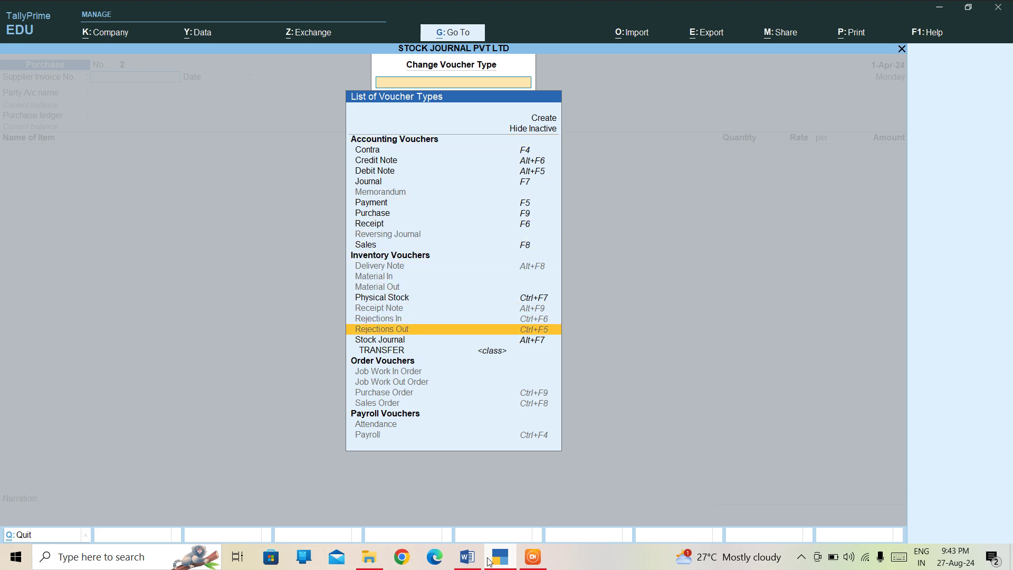
key("Up")
key("Down")
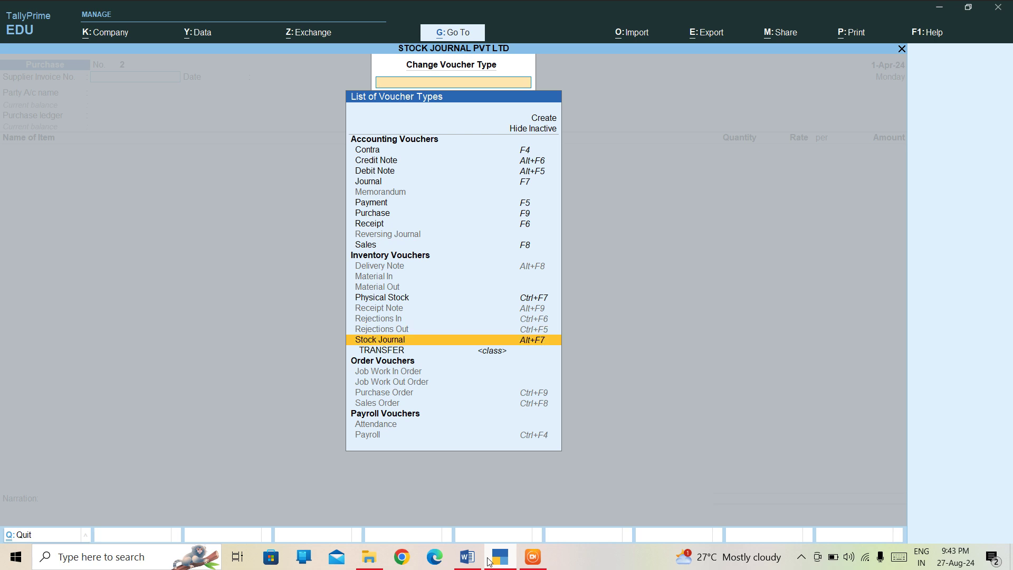
Try to switch to the inactive Rejections In voucher type and decline its activation
key("Up")
key("Up")
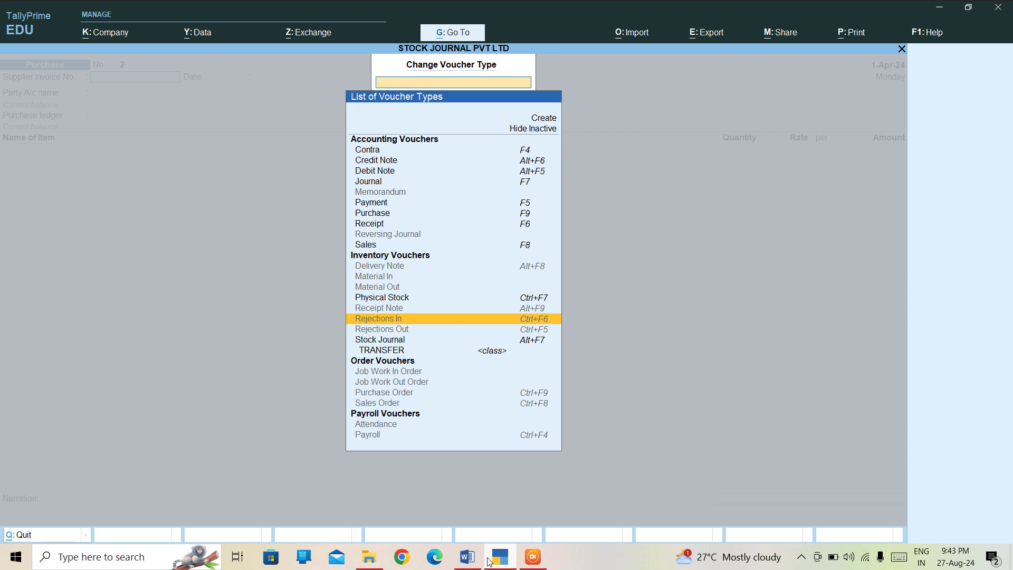
key("Return")
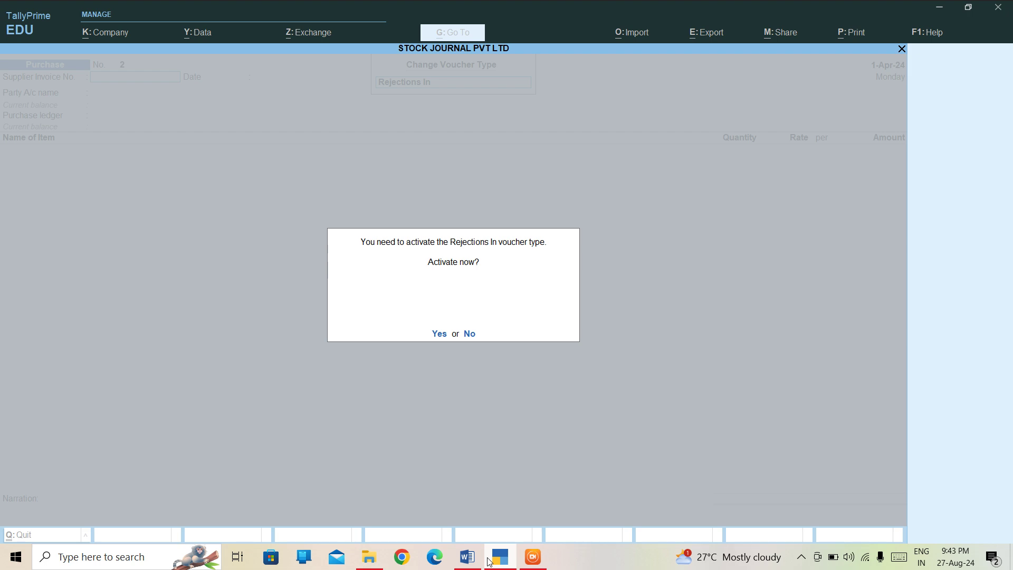
key("n")
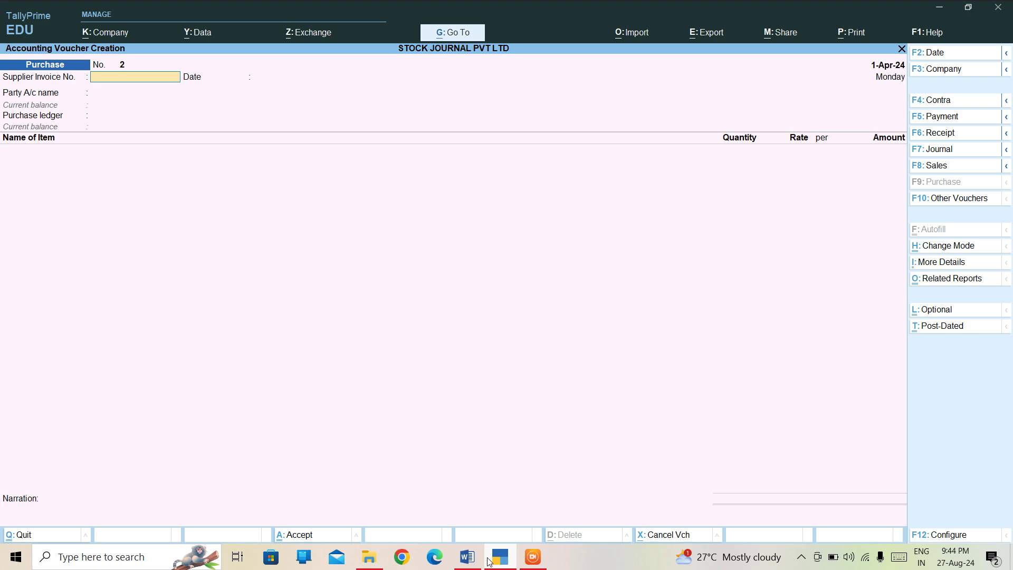
Check the voucher class options offered for a Stock Journal voucher and return to the Gateway of Tally
key("alt+F7")
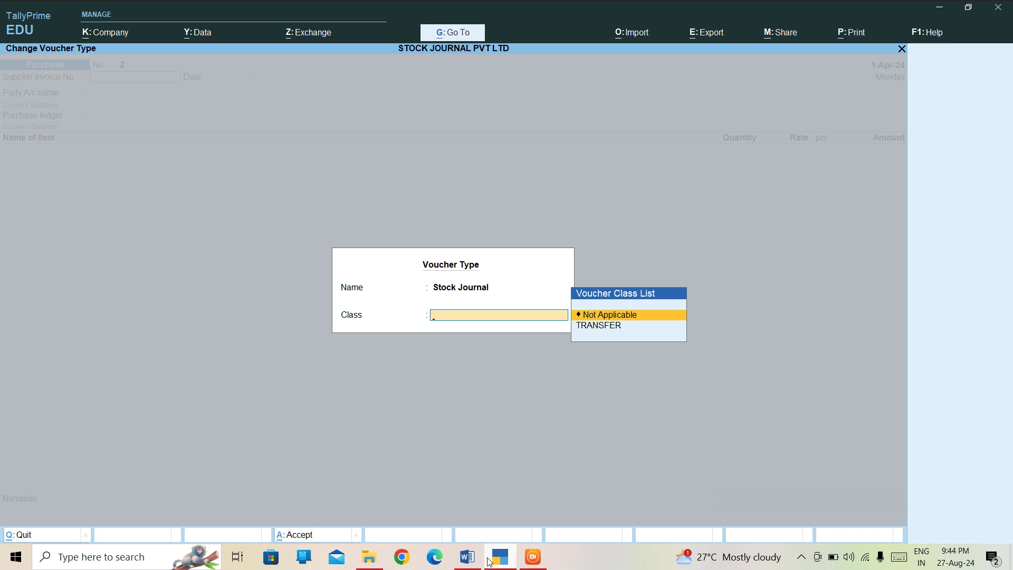
key("Escape")
key("Escape")
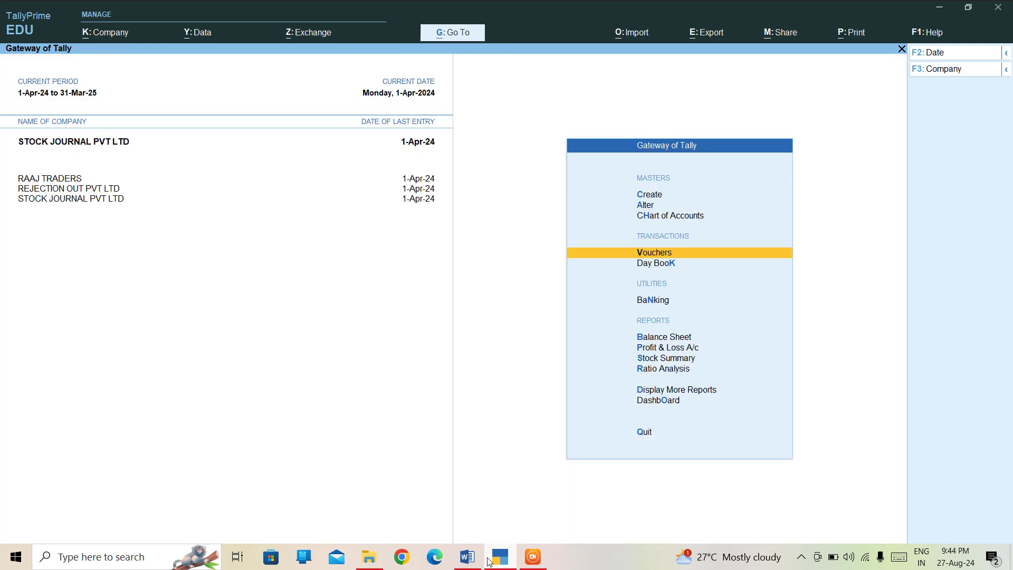
Open the list of voucher types in the Chart of Accounts
key("Up")
key("Up")
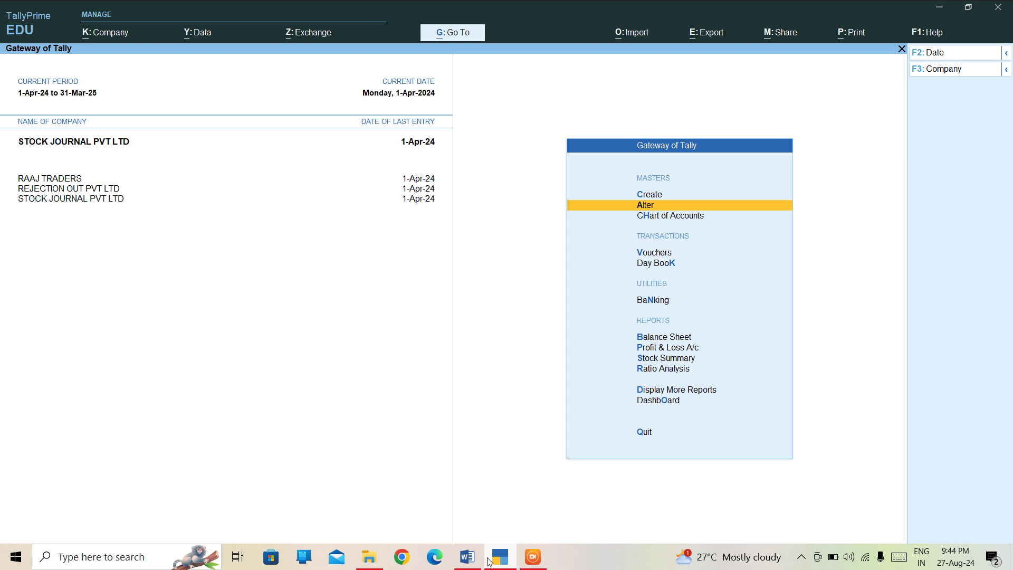
key("Down")
key("Return")
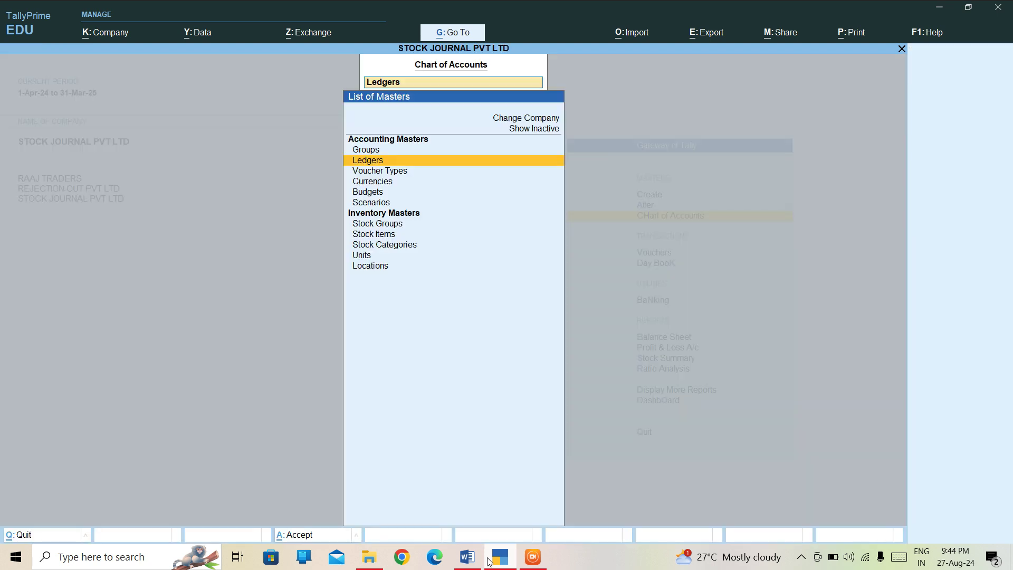
key("Down")
key("Down")
key("Up")
key("Return")
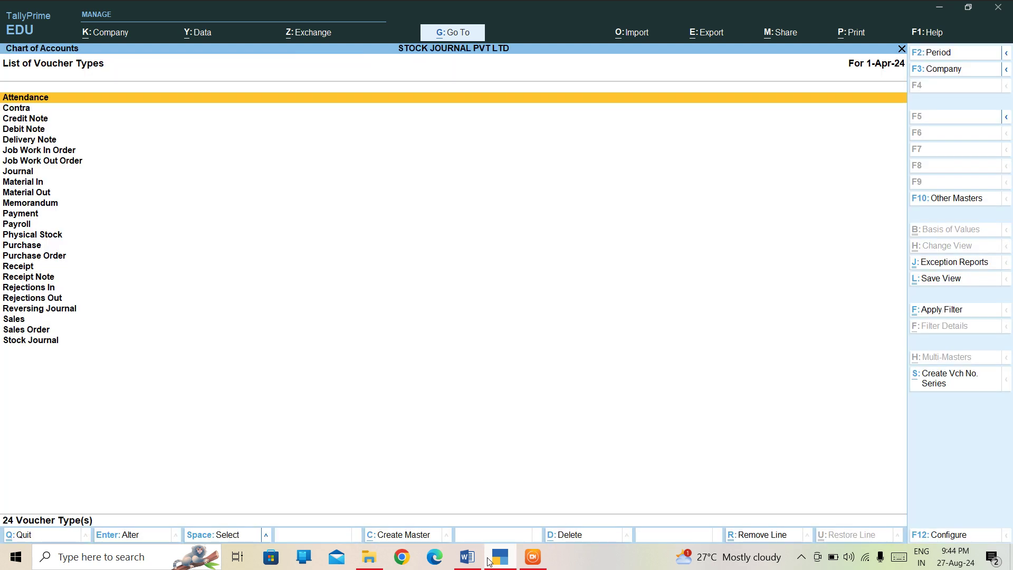
Open the Stock Journal voucher type for alteration and advance through its settings to the TRANSFER class name
key("s")
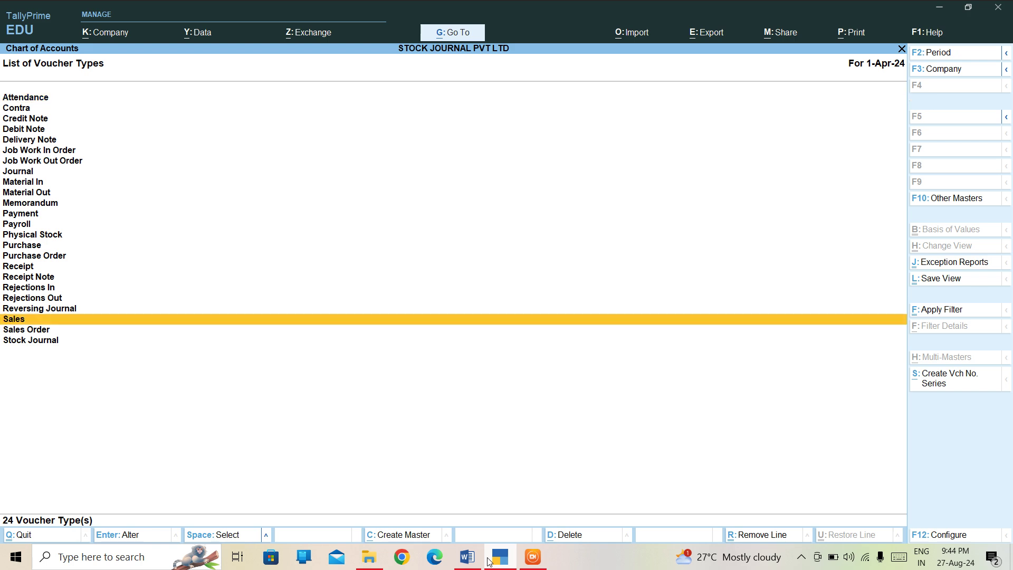
key("Down")
key("Down")
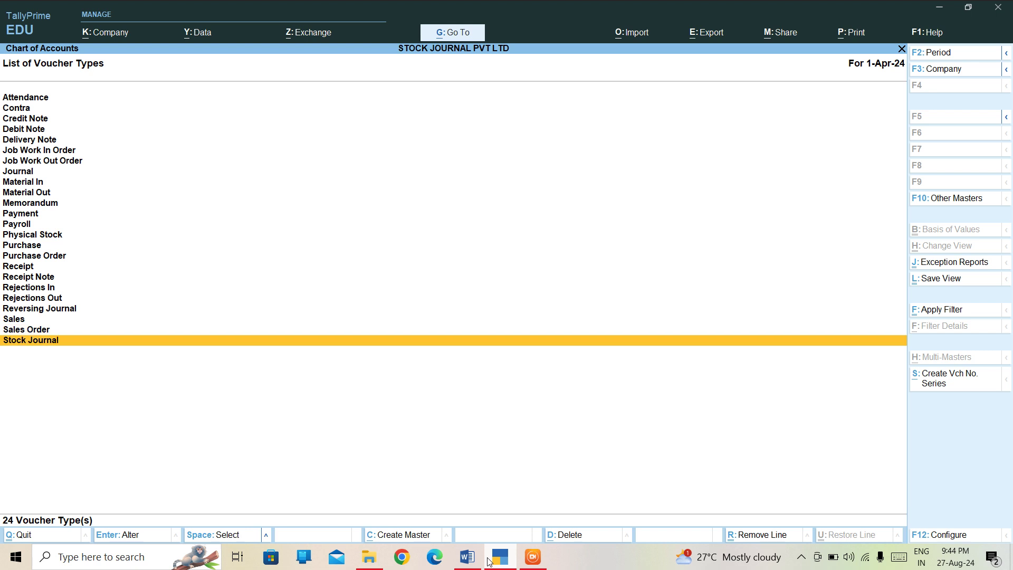
key("Return")
key("Return")
key("Return")
key("Return")
key("Return")
key("Return")
key("Return")
key("Return")
key("Return")
key("Return")
key("Return")
key("Return")
key("Return")
key("Return")
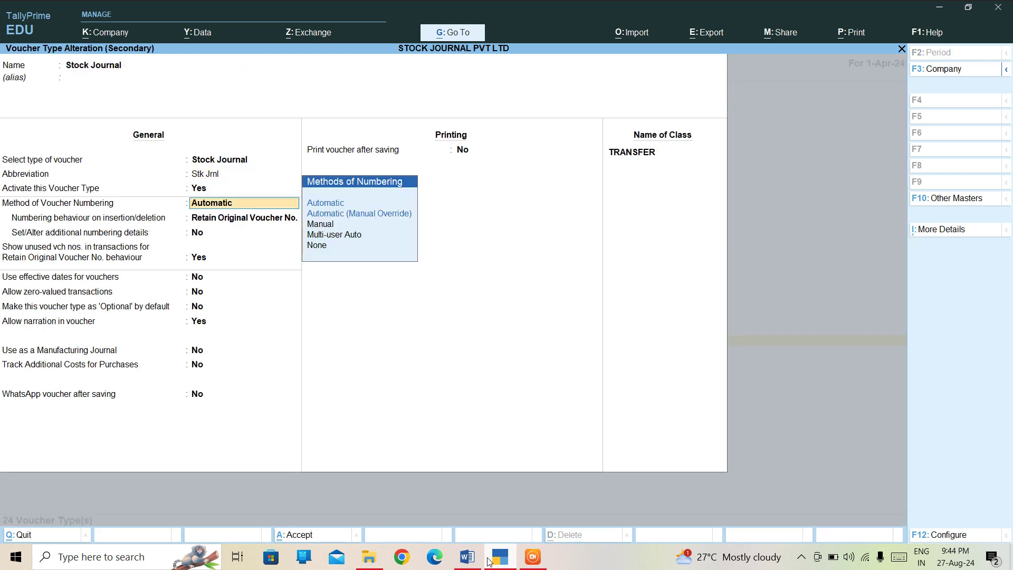
key("Return")
key("Return")
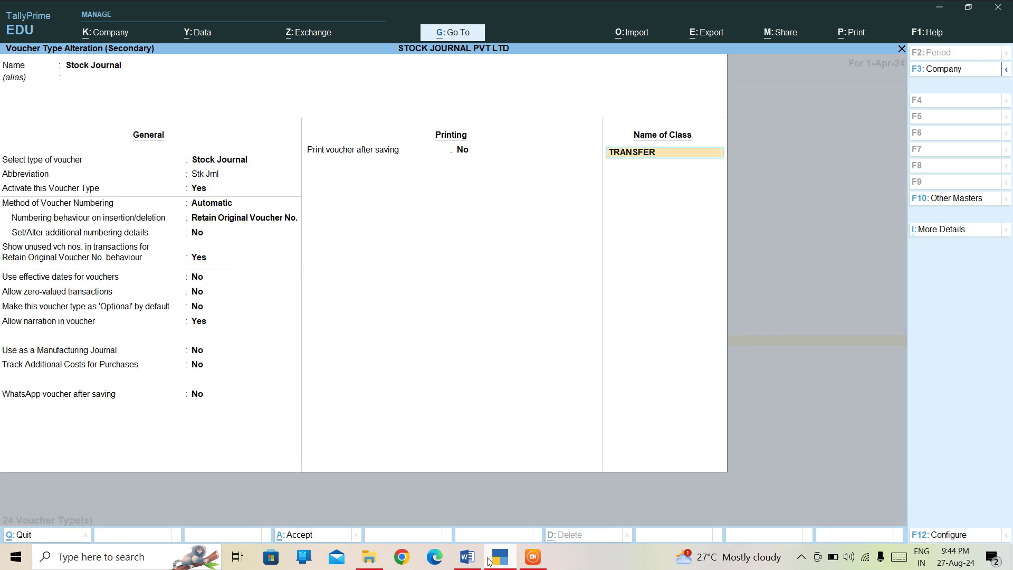
Remove the TRANSFER class from the Stock Journal voucher type and save it, returning to the Gateway of Tally
key("BackSpace")
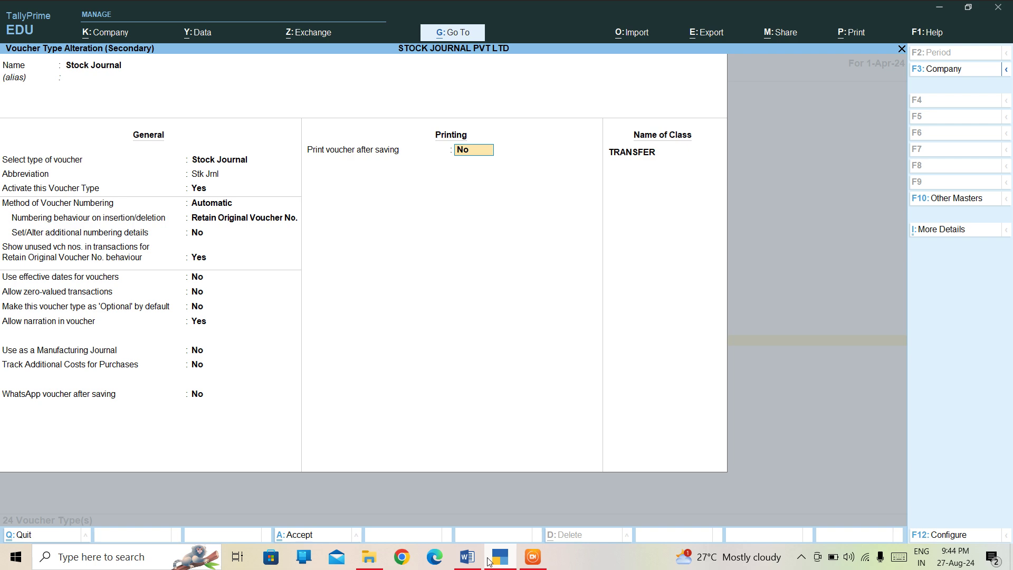
key("Return")
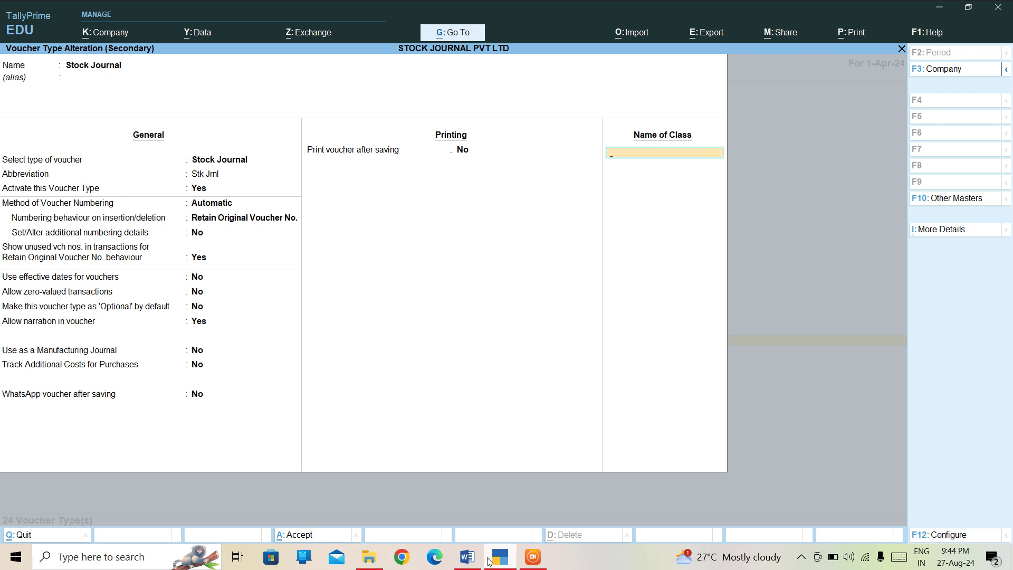
key("ctrl")
key("ctrl+a")
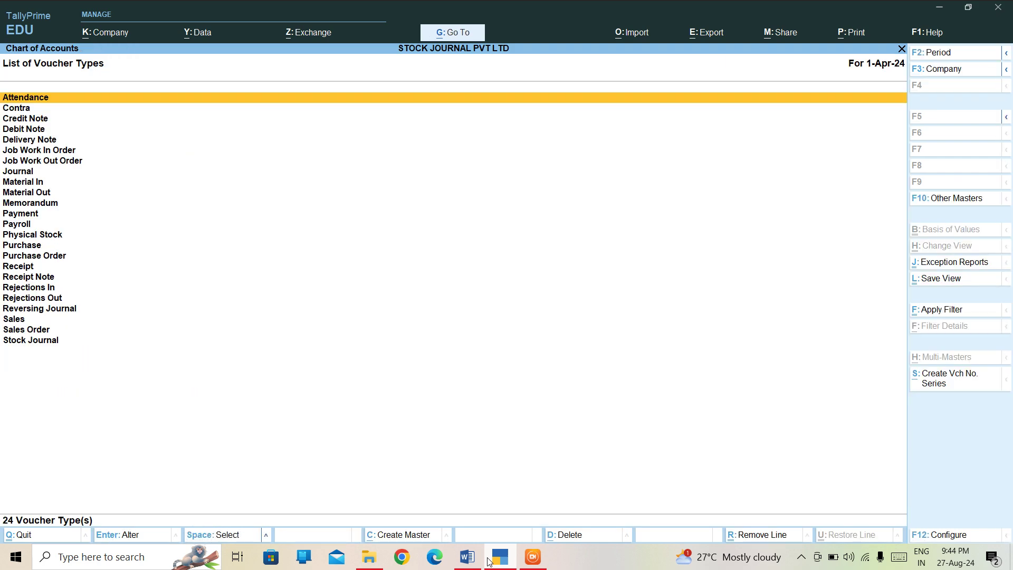
key("Escape")
key("Escape")
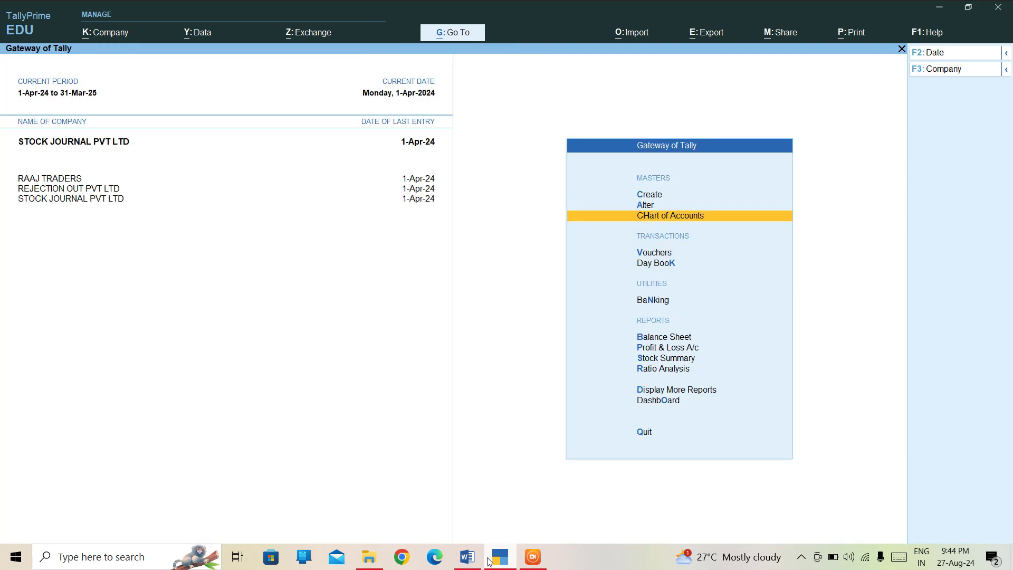
Start a Stock Journal voucher and enter BLACK BAG as the source (consumption) item
key("Down")
key("Return")
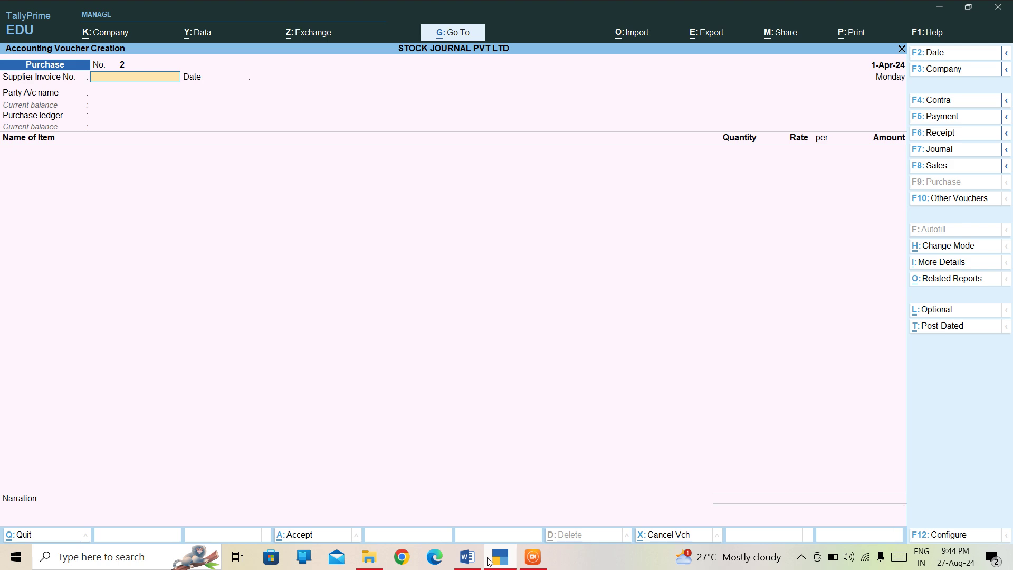
key("alt+F7")
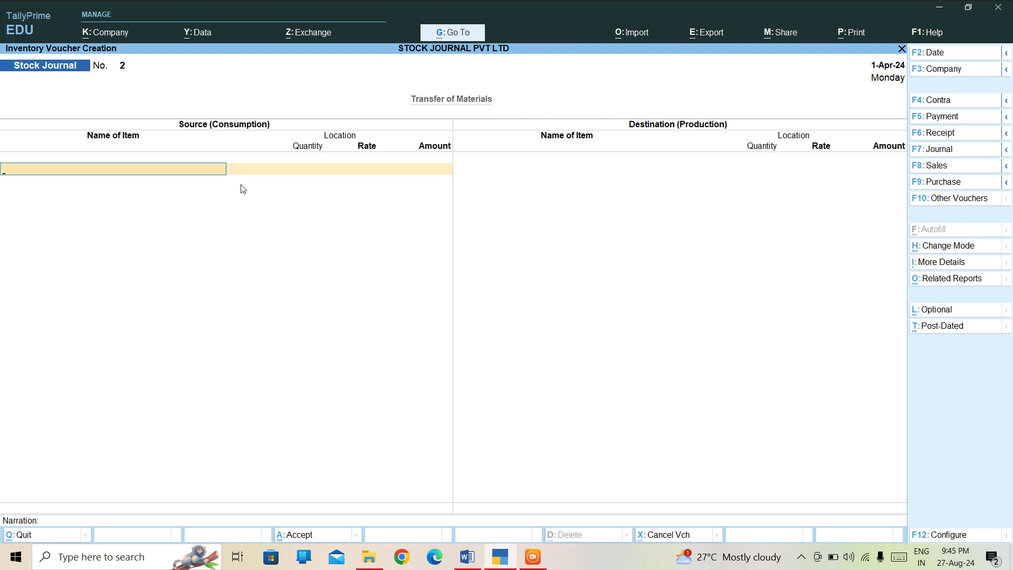
type("B")
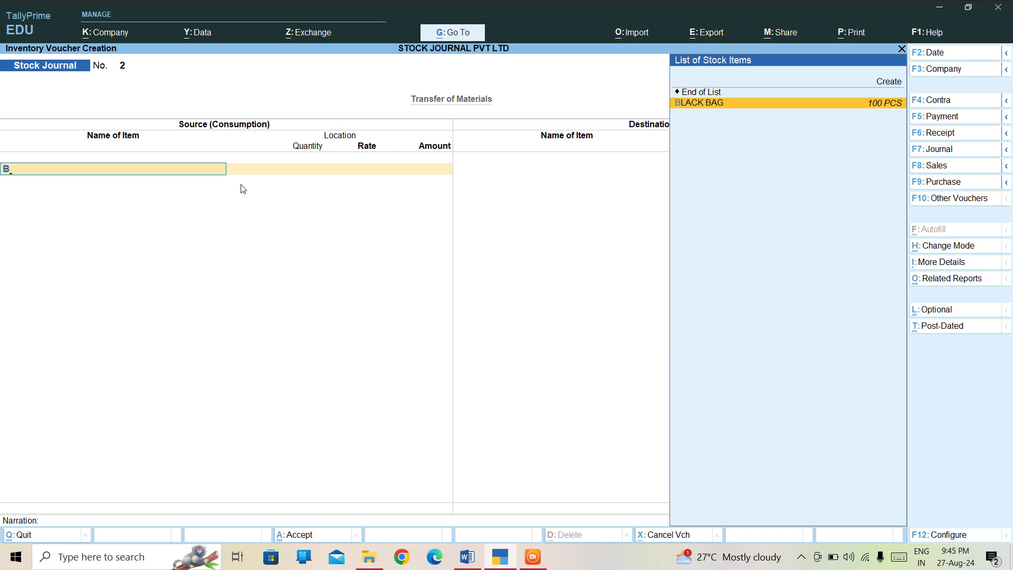
key("Return")
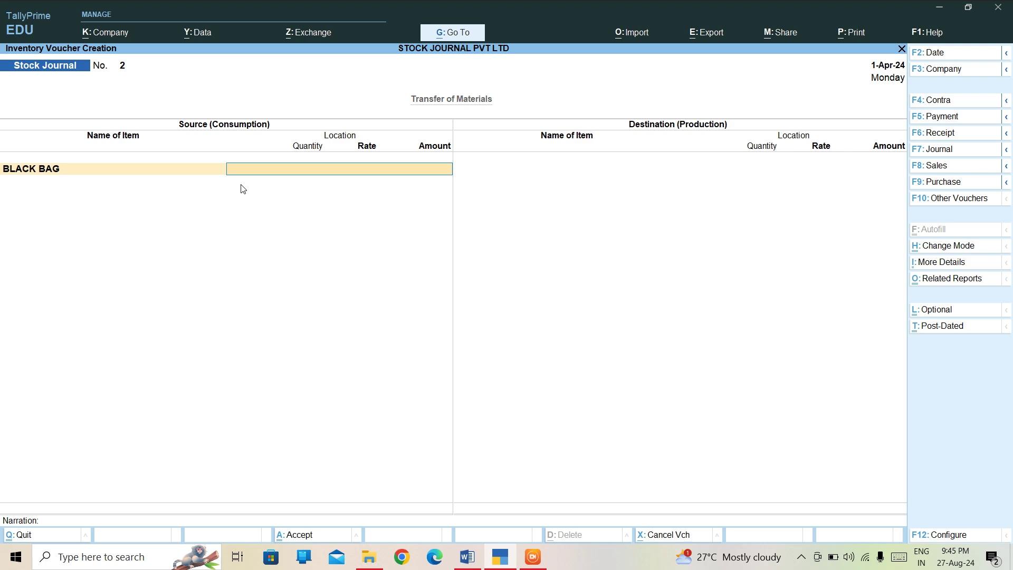
Set DELHI as the source location of the BLACK BAG item
type("D")
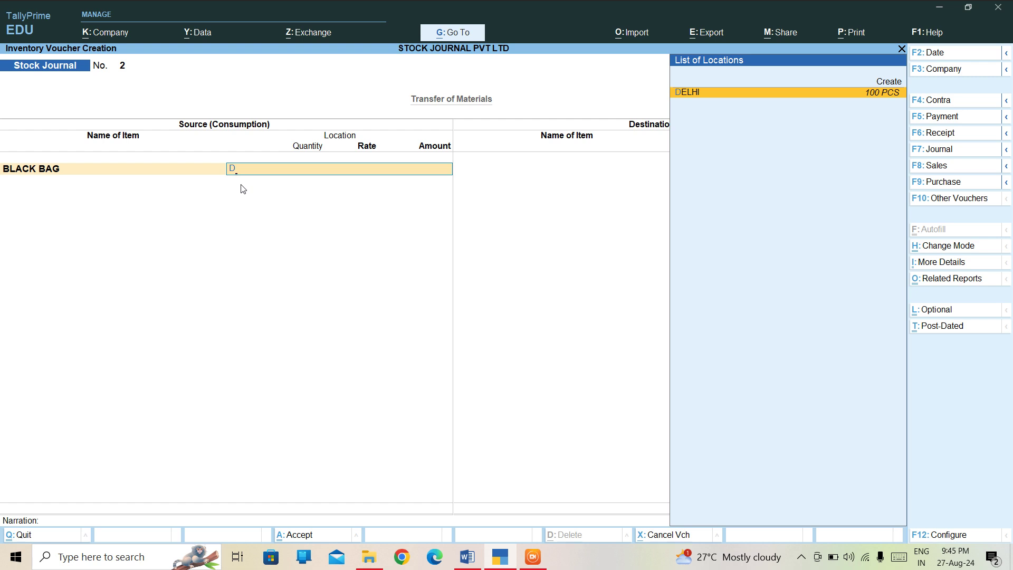
key("BackSpace")
type("U")
key("BackSpace")
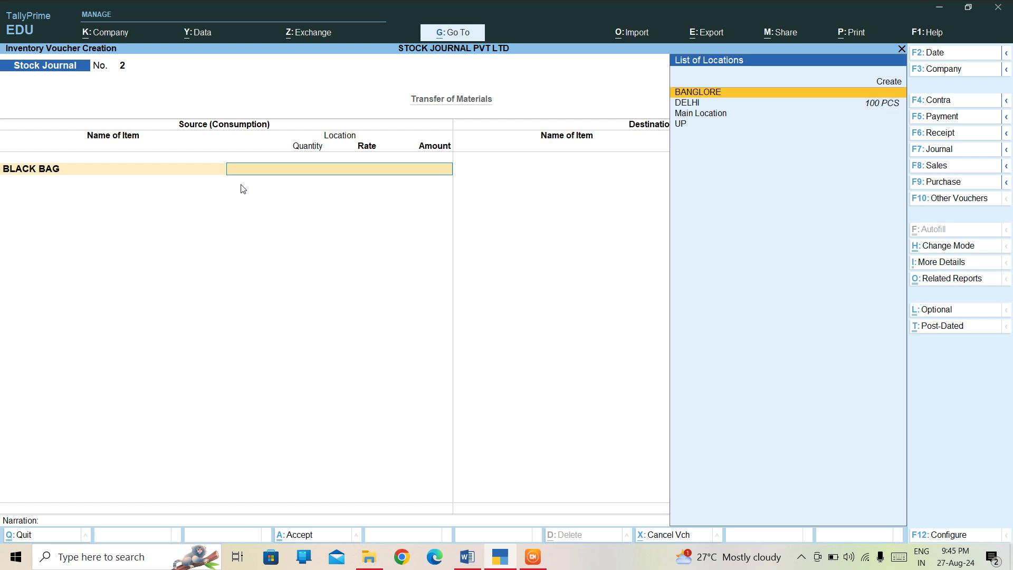
type("B")
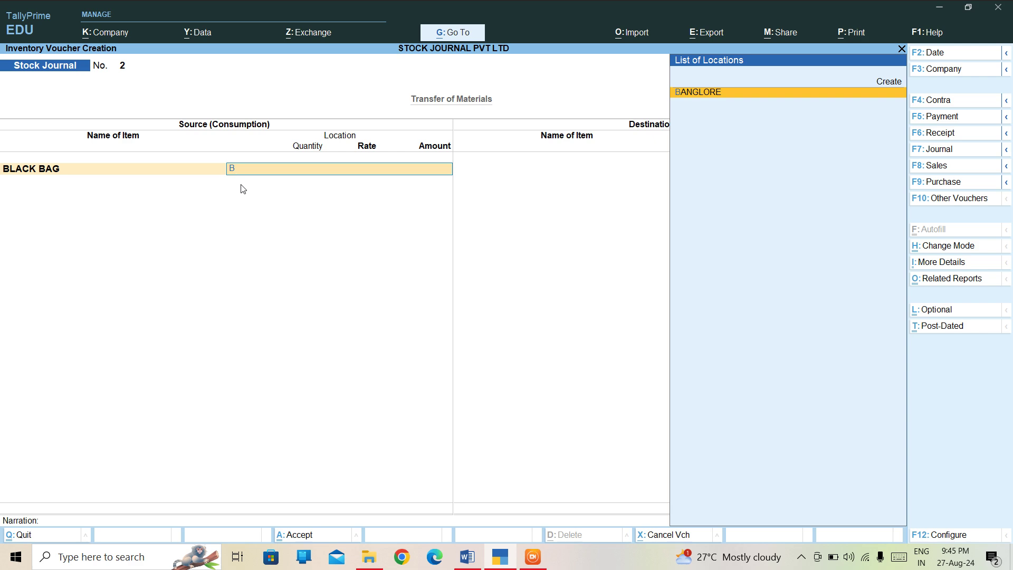
key("BackSpace")
key("Down")
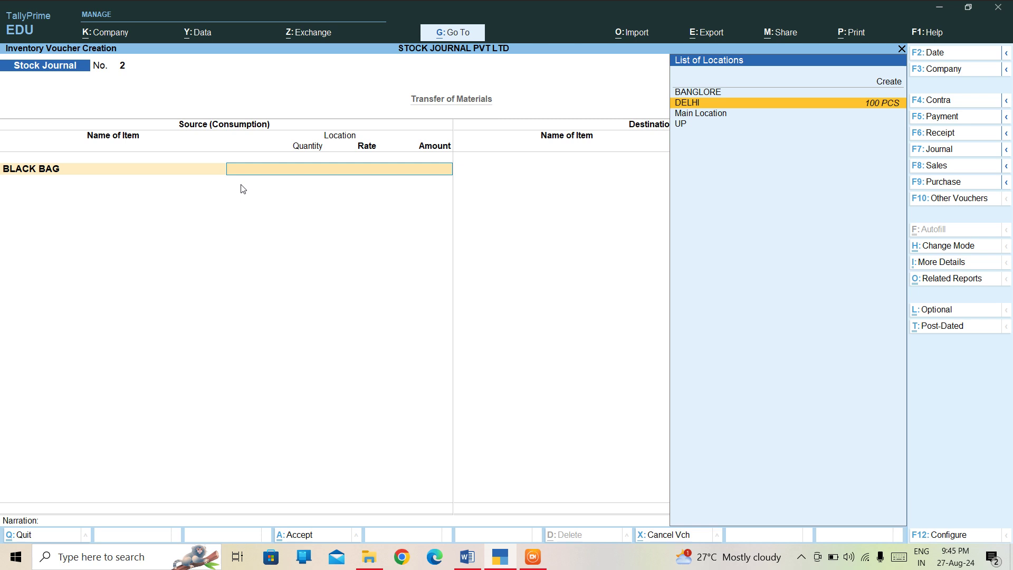
key("Return")
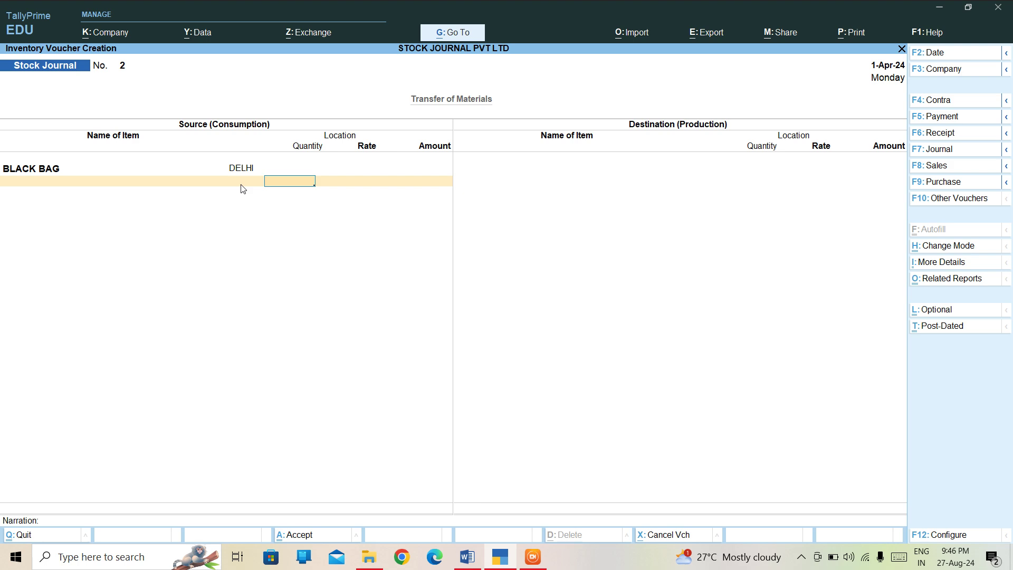
Enter a source quantity of 20 PCS for BLACK BAG, accept its rate and amount, and finish the source list
type("20")
key("Return")
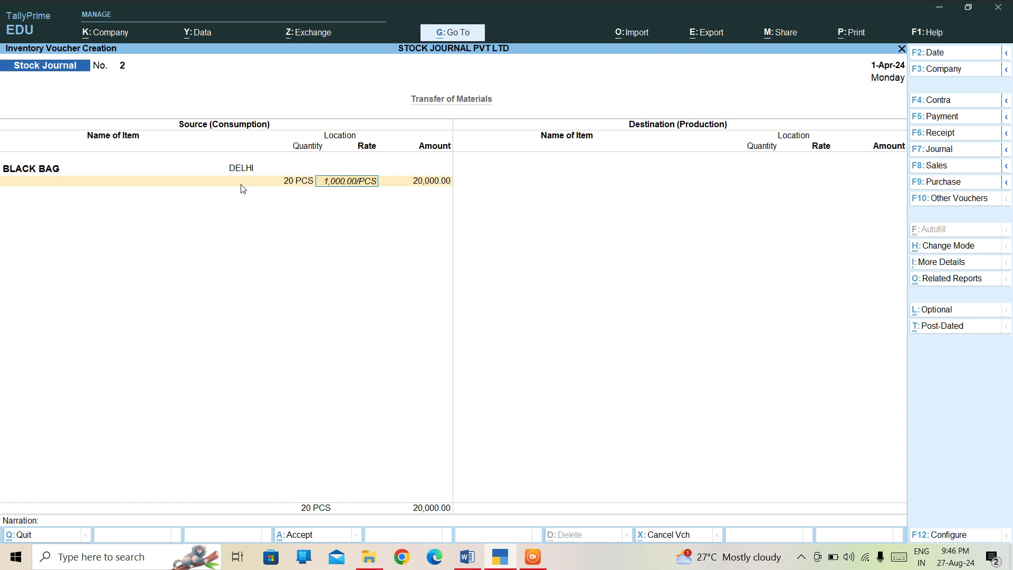
key("Return")
key("Return")
key("Return")
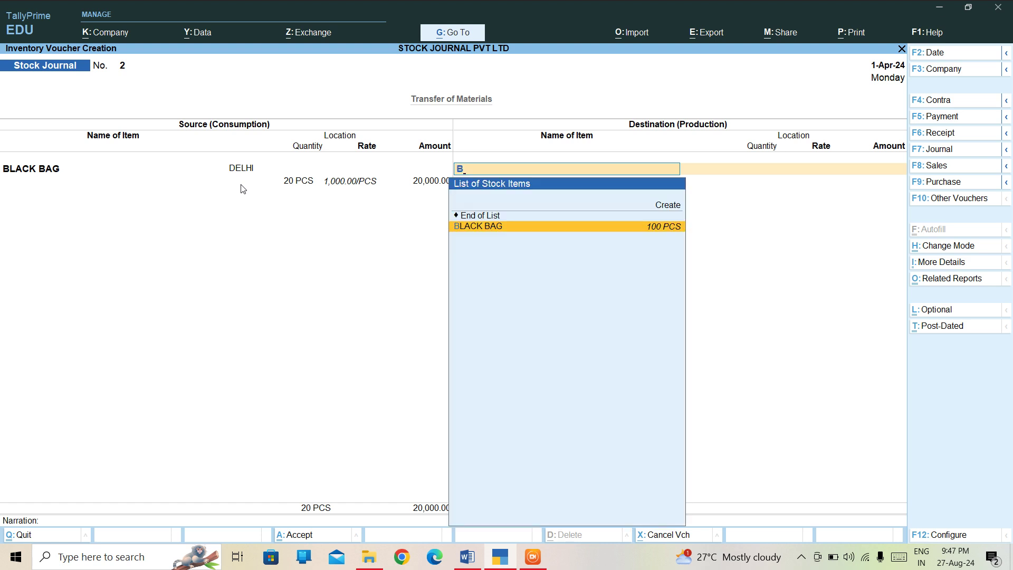
Enter BLACK BAG as the destination (production) item with UP as its location
key("Return")
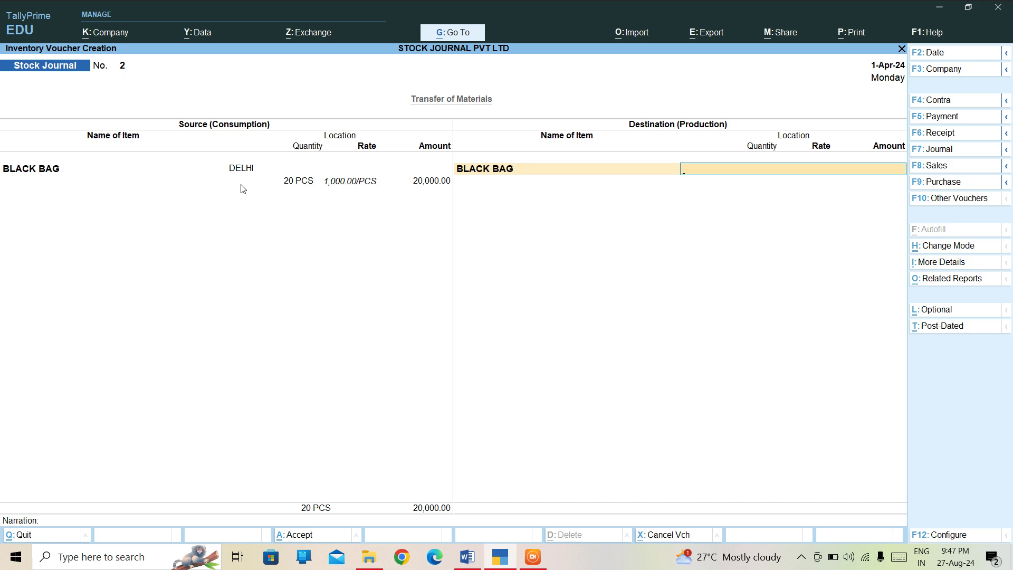
type("U")
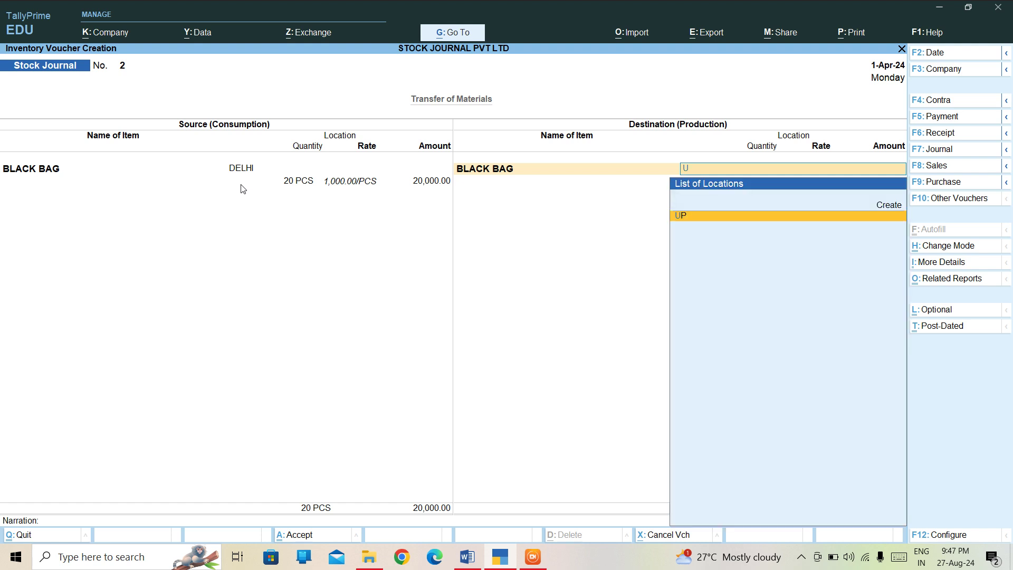
key("Return")
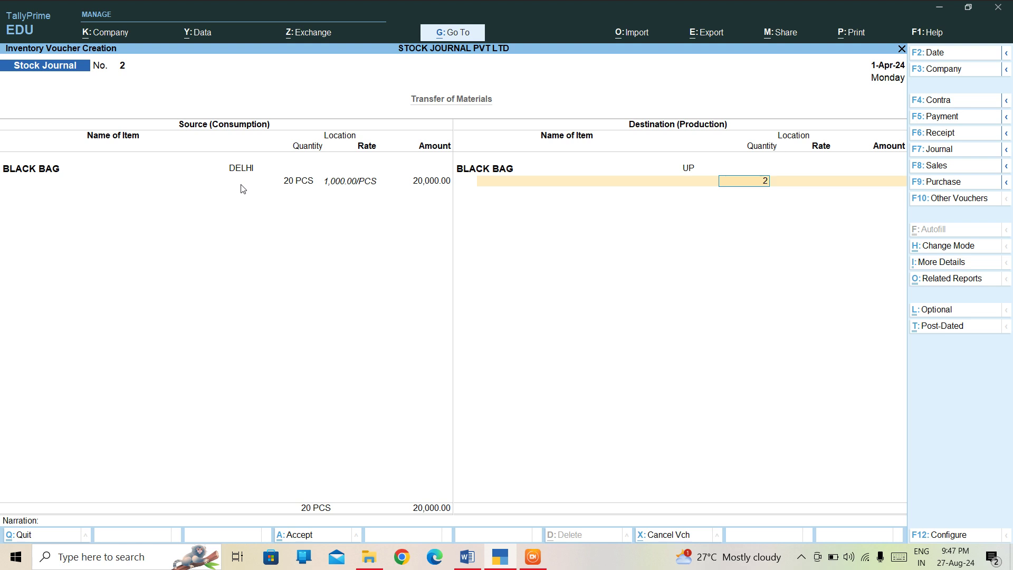
Enter a destination quantity of 20 PCS, accept the rate and amount, and finish the destination list
type("0")
key("Return")
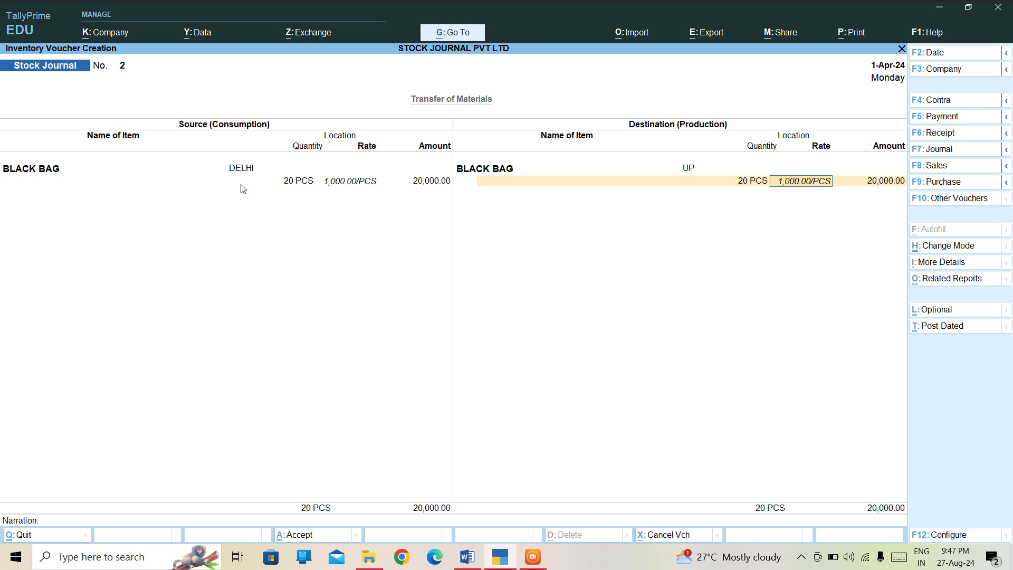
key("Return")
key("Return")
key("Return")
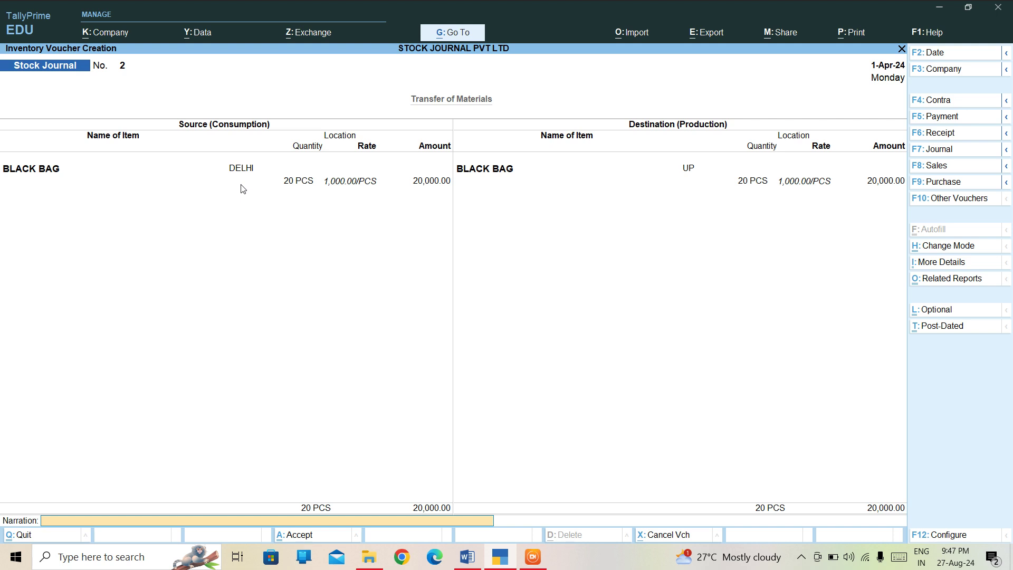
Add the narration "STOCK TRANSFER DELHI TO UP GODOWN." and save the stock journal voucher
type("STOCK TRANSFER DELHI T")
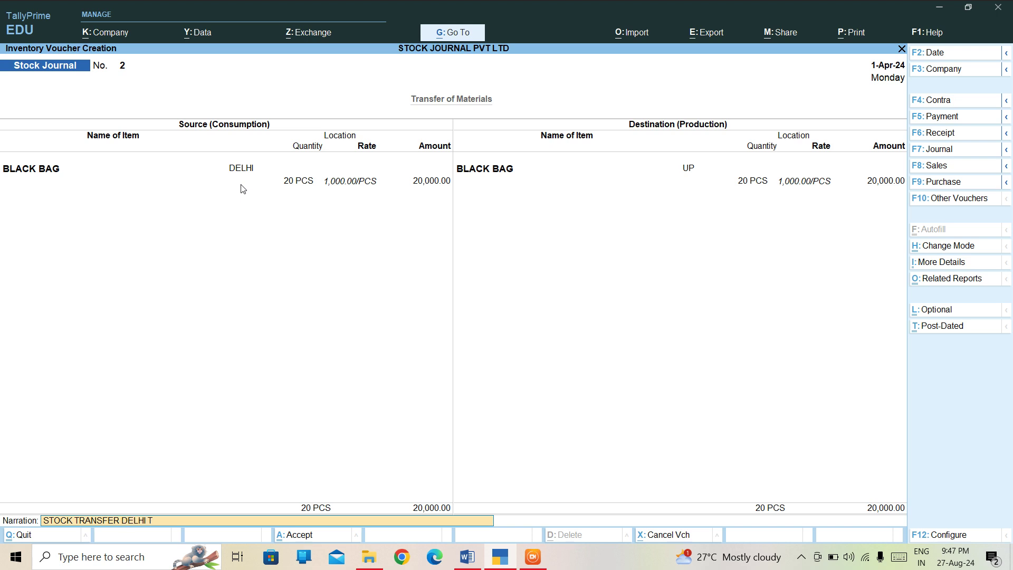
type("O UP")
type(" G")
key("BackSpace")
type("GODOWN.")
key("Return")
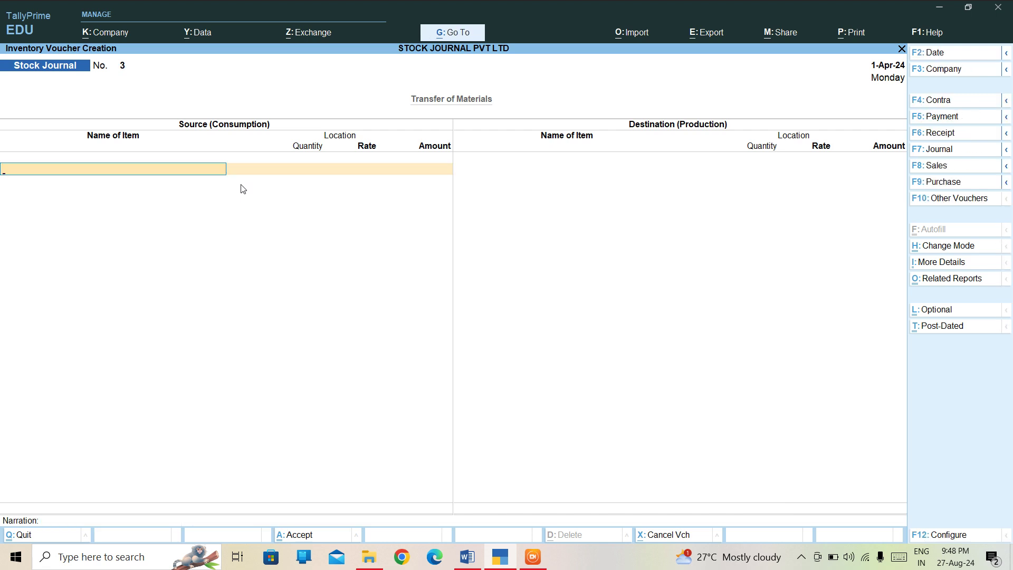
Quit the new blank stock journal voucher and view the Stock Summary report
key("Escape")
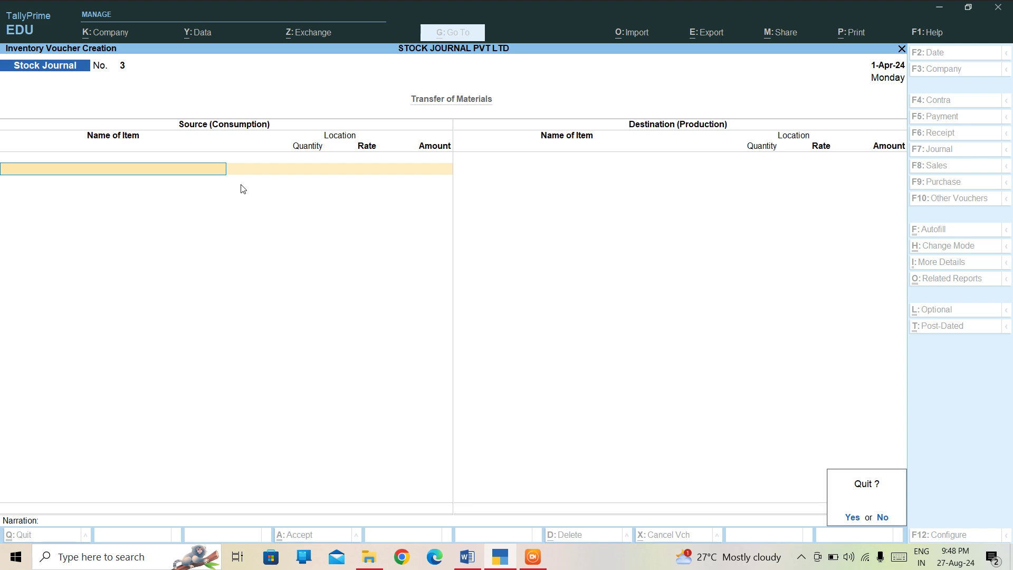
key("Return")
key("Down")
key("Down")
key("Down")
key("Down")
key("Down")
key("Down")
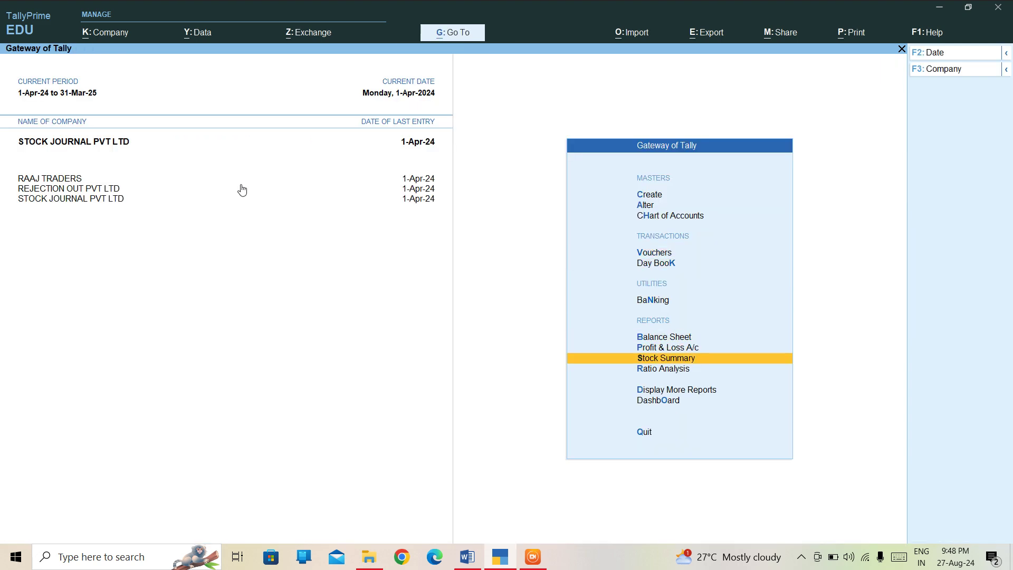
key("Up")
key("Up")
key("Return")
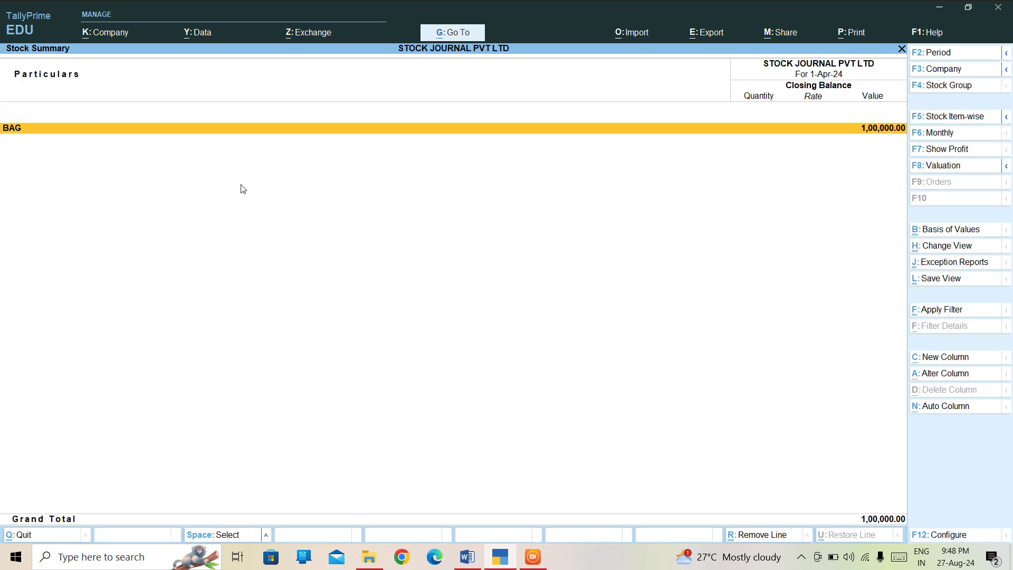
Leave the Stock Summary and bring up the Inventory Books among the additional display reports
key("Escape")
key("Down")
key("Down")
key("Return")
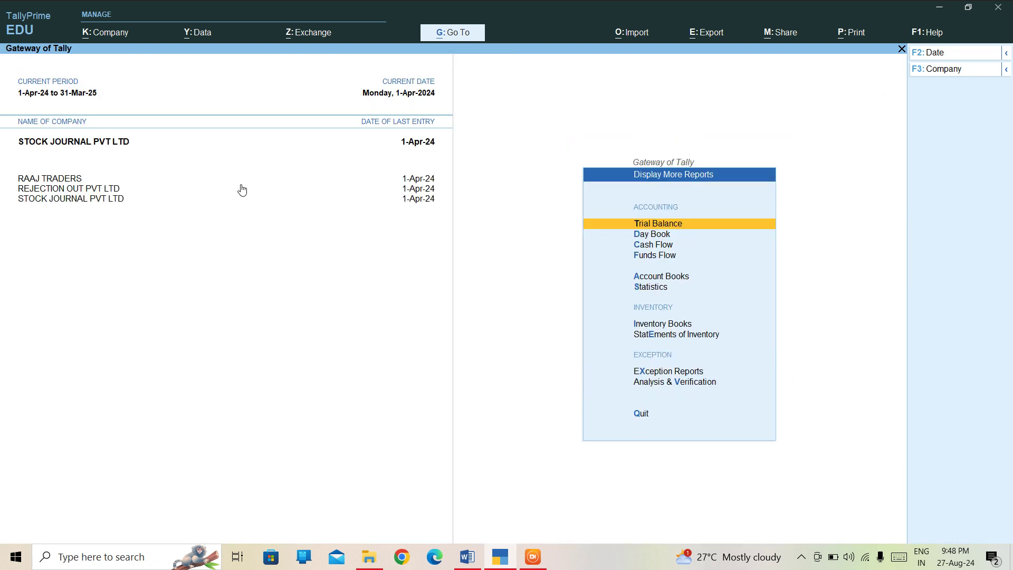
key("Down")
key("Down")
key("Down")
key("Down")
key("Down")
key("Down")
key("Down")
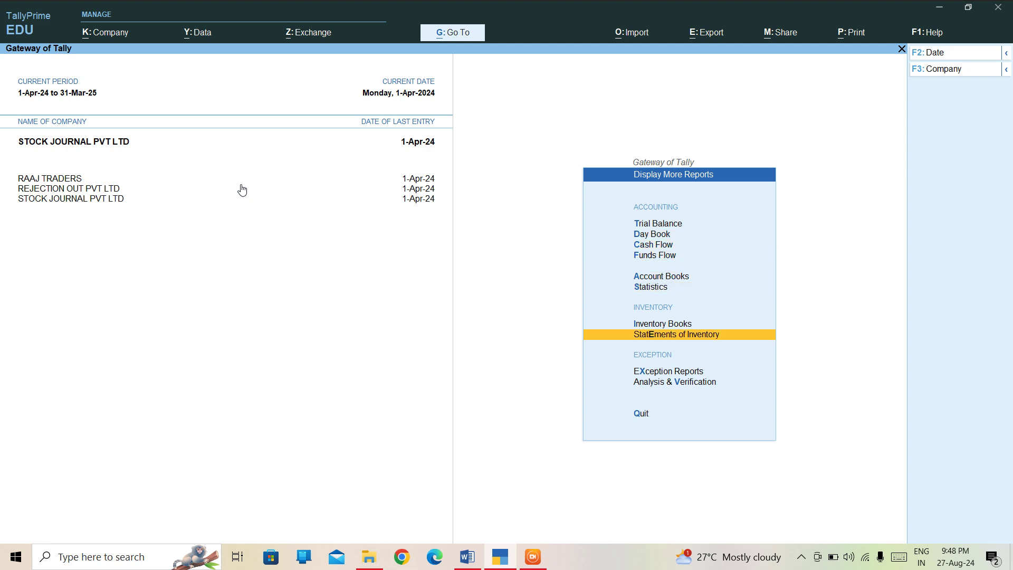
key("Up")
key("Return")
Open April in the Stock Transfer Journal Register and display the BLACK BAG stock journal voucher
key("Down")
key("Down")
key("Down")
key("Down")
key("Down")
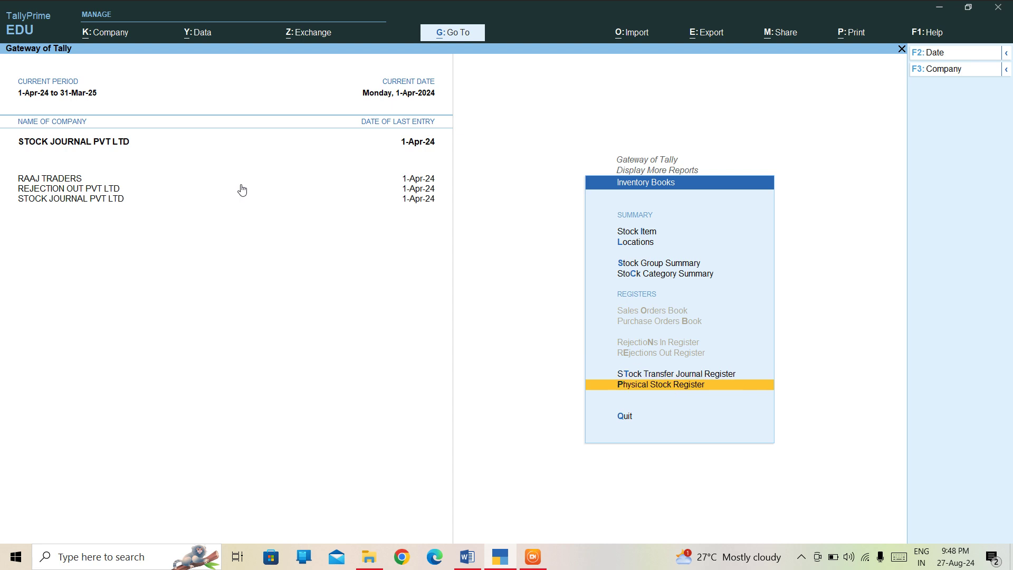
key("Up")
key("Return")
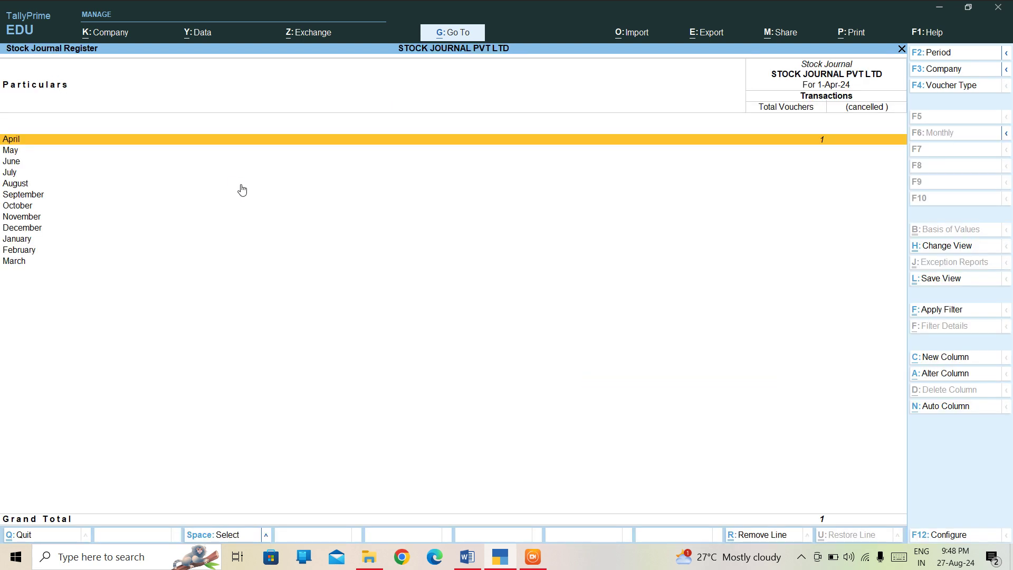
key("Return")
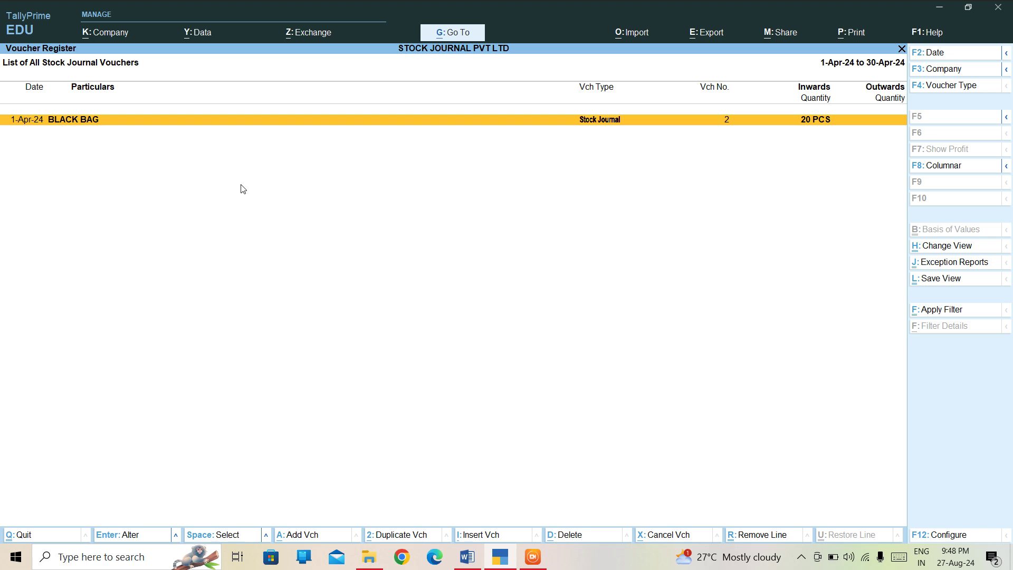
key("Return")
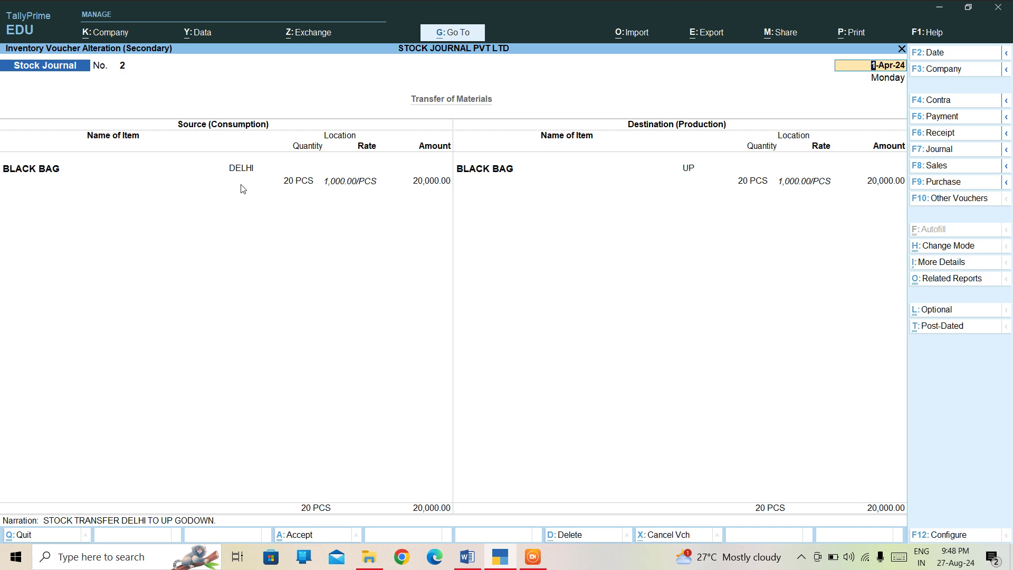